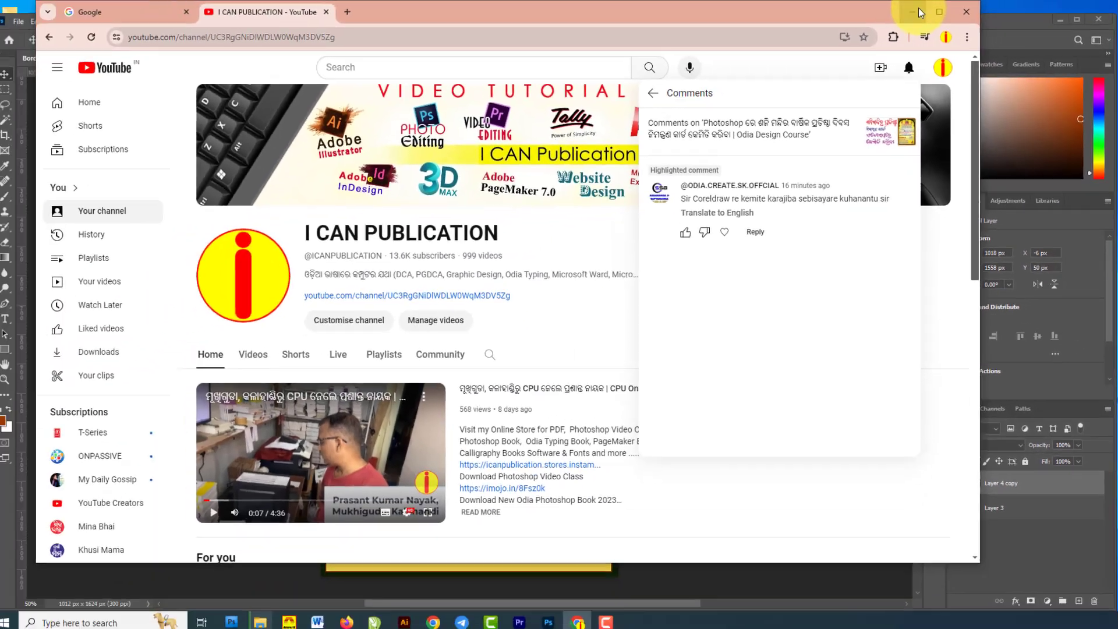
# - Minimise the browser, move the yellow arch layer up to Y 33 px in Photoshop, and minimise Photoshop
pyautogui.click(789, 19)
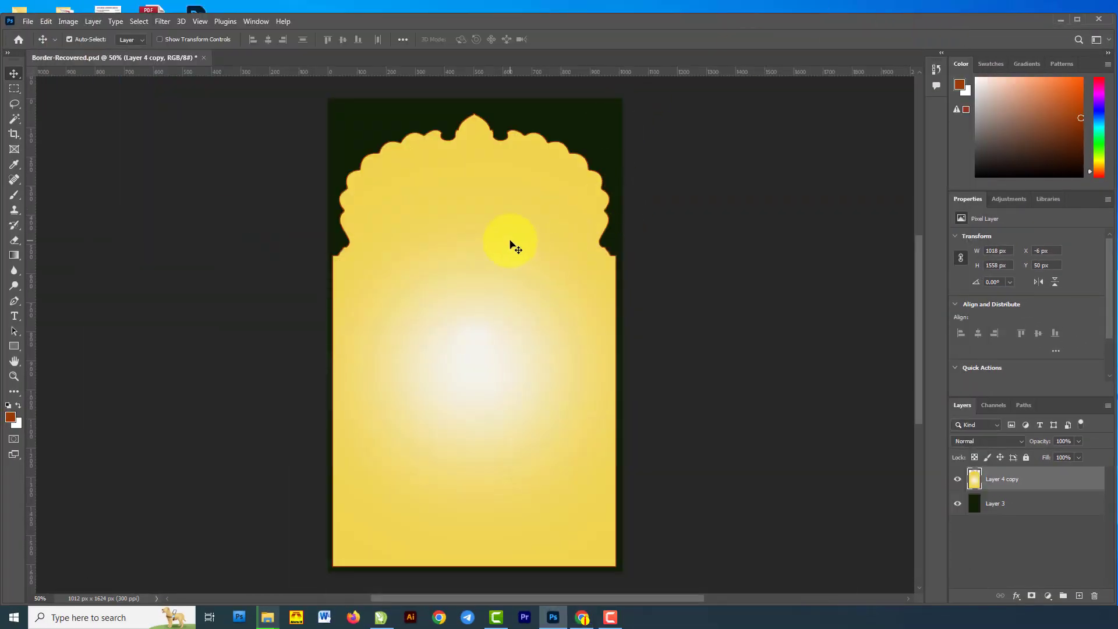
pyautogui.moveTo(510, 239); pyautogui.dragTo(486, 228)
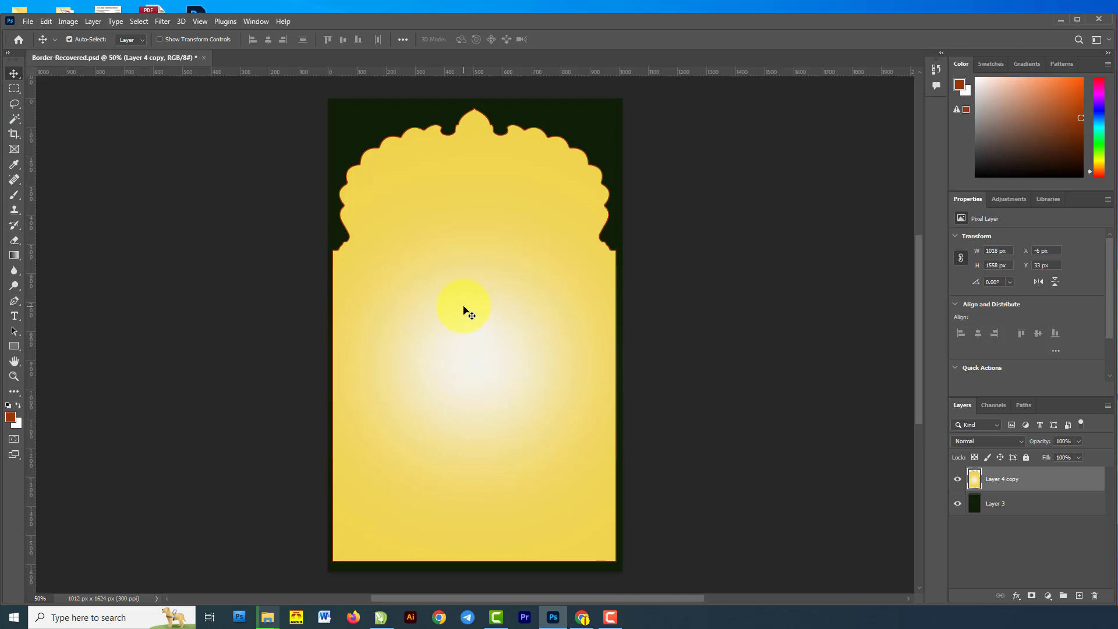
pyautogui.click(1060, 22)
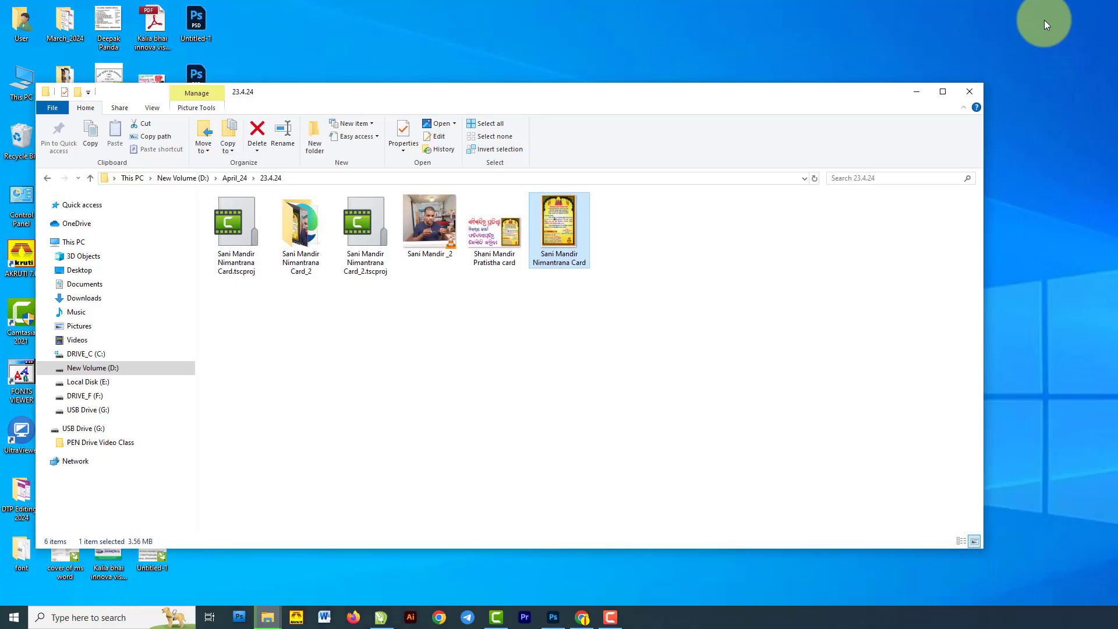
# - Copy the Sani Mandir Nimantrana Card image from the 23.4.24 folder and paste it onto the blank page in CorelDRAW
pyautogui.click(637, 368)
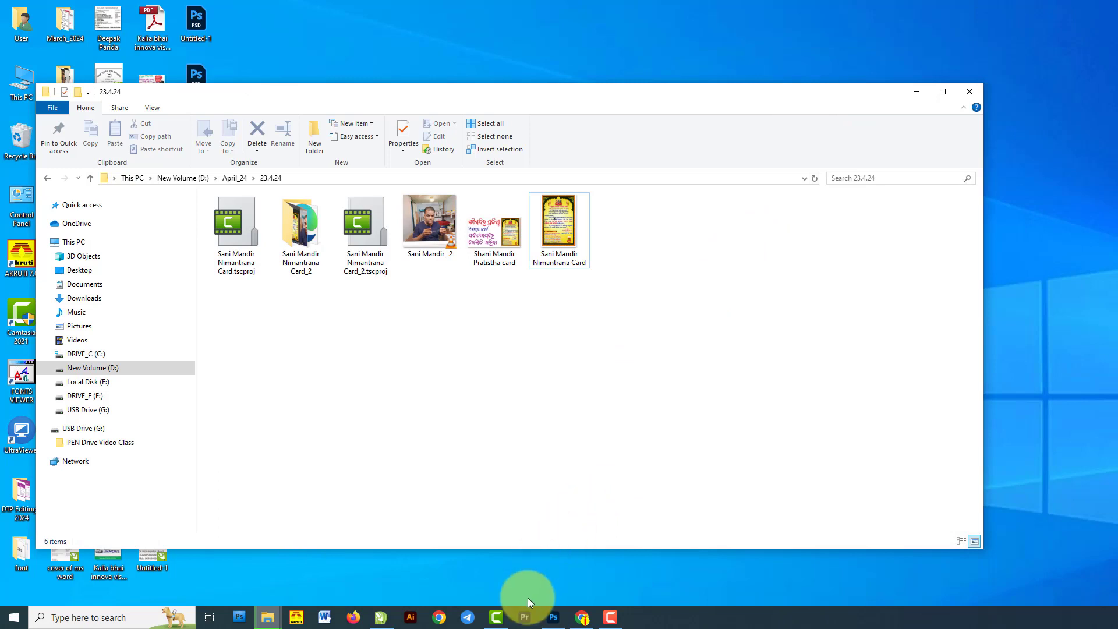
pyautogui.rightClick(554, 229)
pyautogui.click(587, 530)
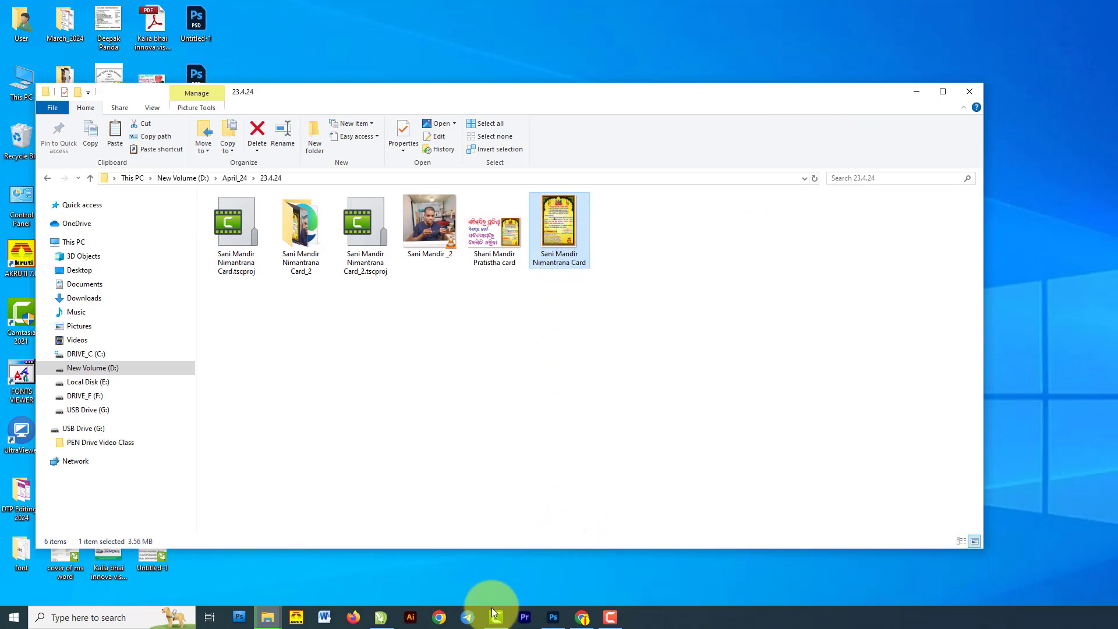
pyautogui.click(381, 616)
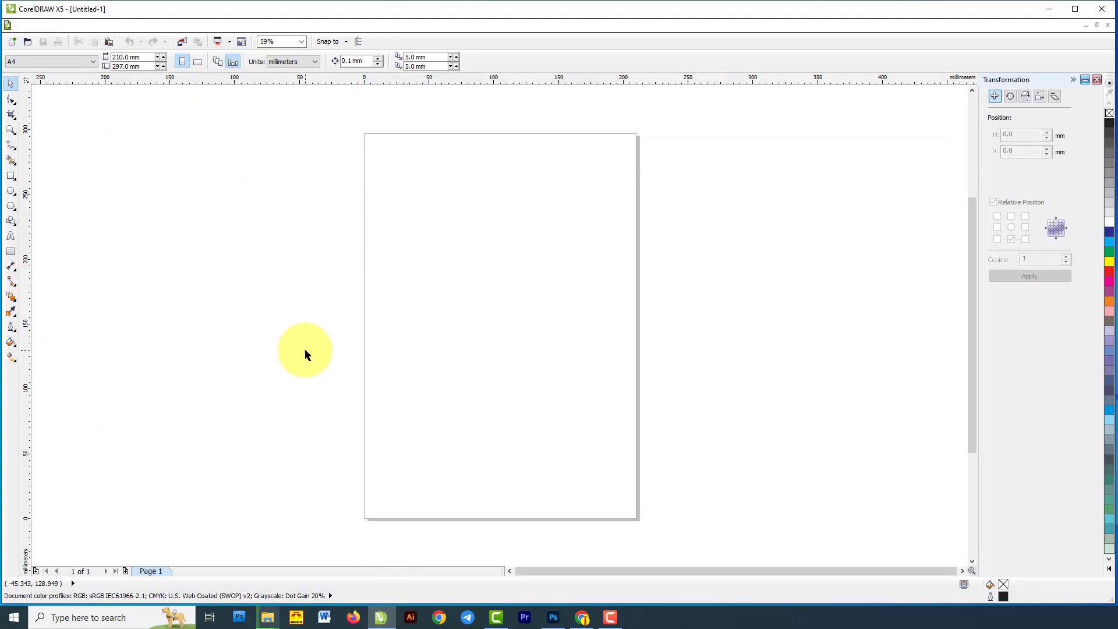
pyautogui.hotkey('ctrl', 'v')
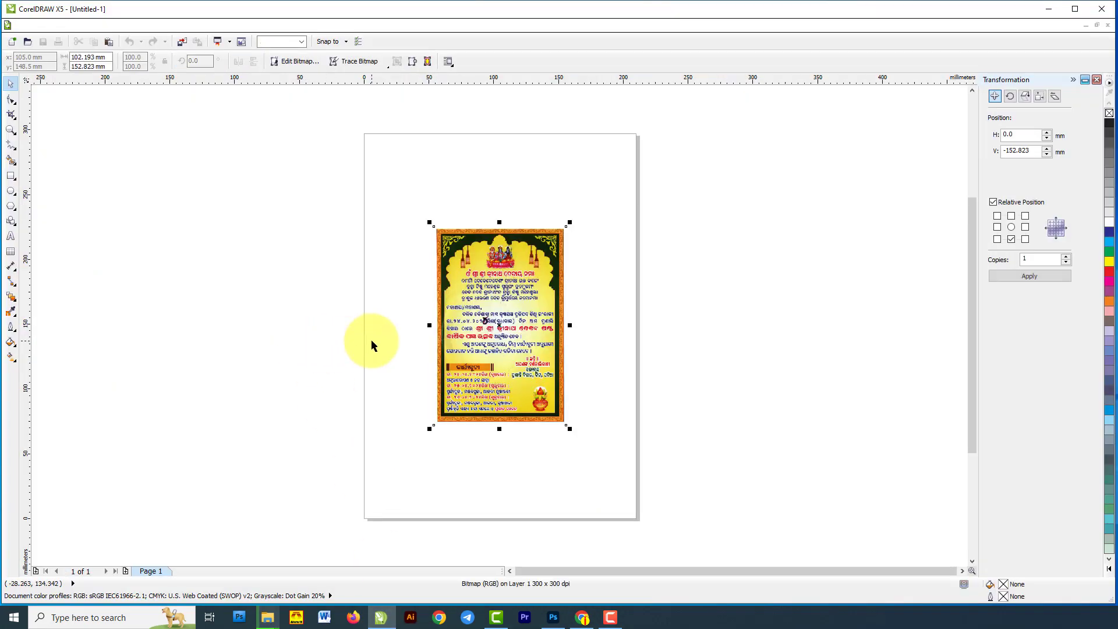
# - Move the pasted card image slightly upward on the page, to about X 102 mm, Y 159 mm
pyautogui.scroll(2, 464, 262)
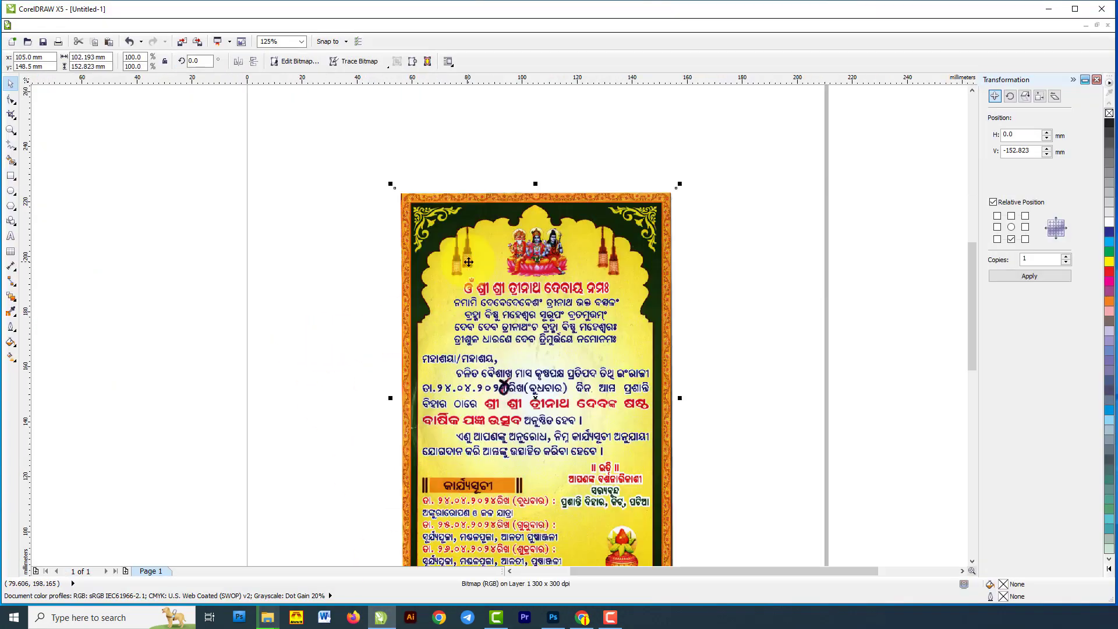
pyautogui.scroll(2, 469, 263)
pyautogui.scroll(-2, 471, 247)
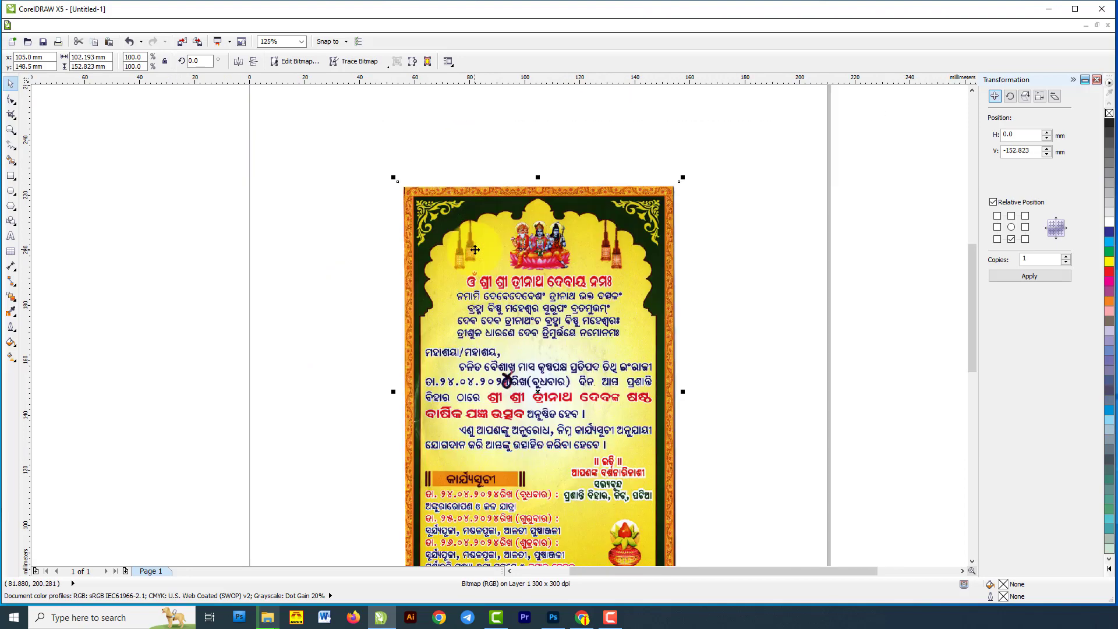
pyautogui.click(920, 251)
pyautogui.moveTo(552, 313); pyautogui.dragTo(545, 282)
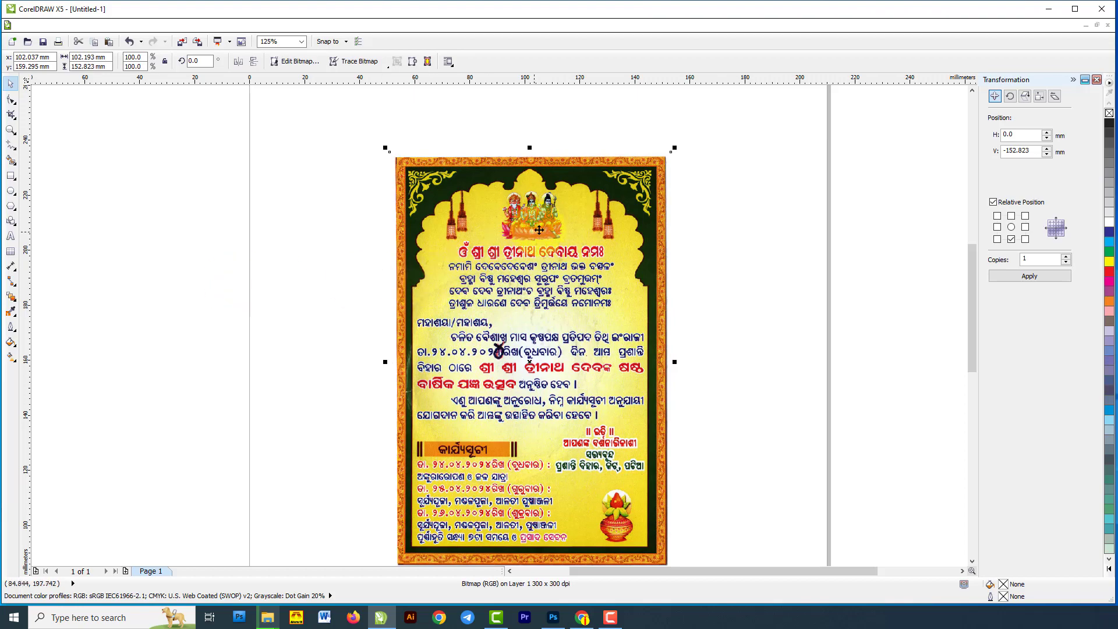
# - Apply a uniform transparency of 64 to the card image and deselect it
pyautogui.click(13, 313)
pyautogui.click(59, 403)
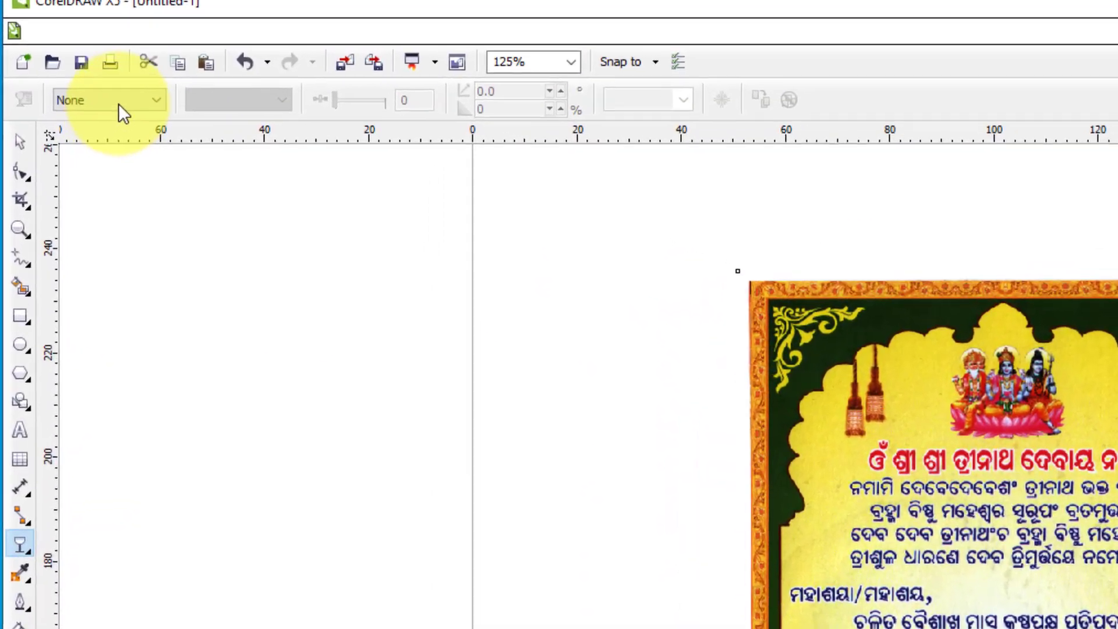
pyautogui.click(120, 102)
pyautogui.click(102, 133)
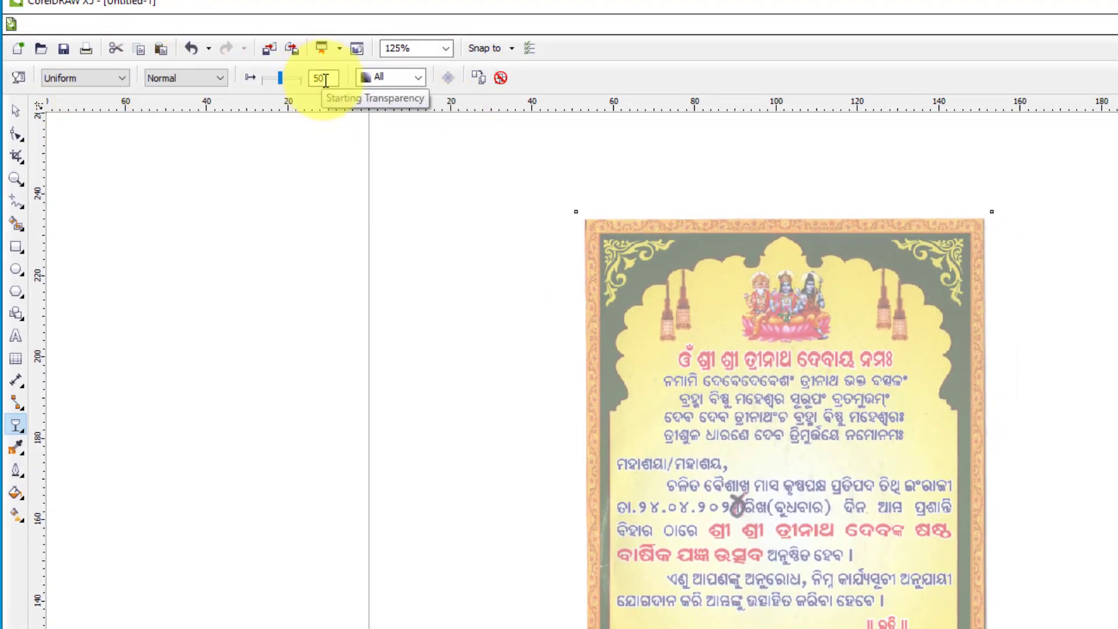
pyautogui.click(288, 79)
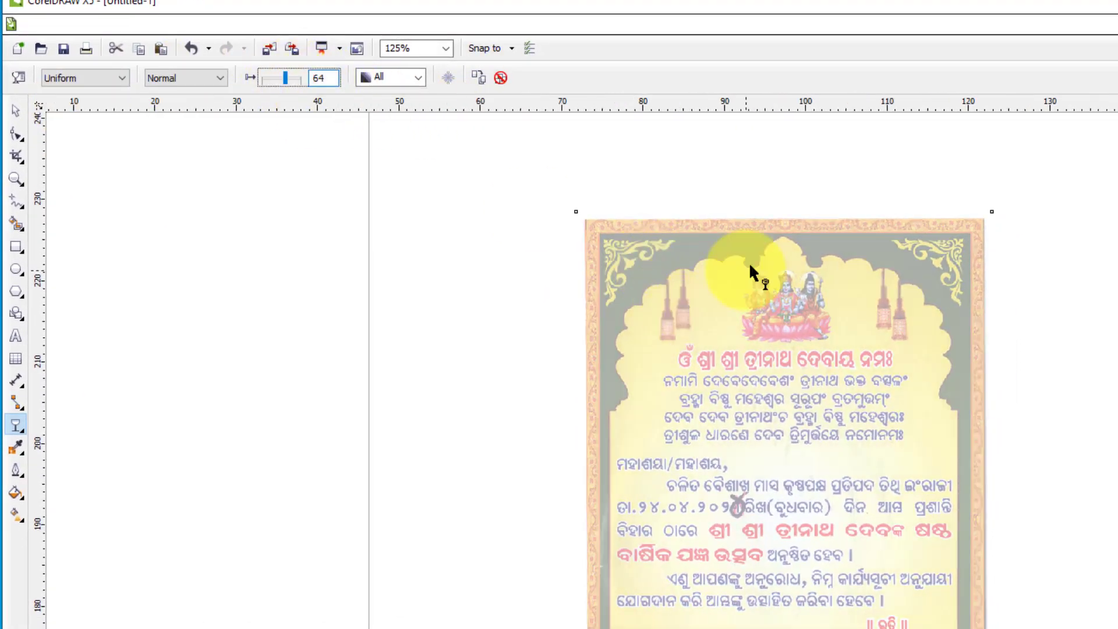
pyautogui.scroll(1, 748, 265)
pyautogui.press('space')
pyautogui.click(330, 273)
# - With the Pen tool, start a straight-segment outline at the arch's lower-left notch and add nodes at the first scallop notches above it
pyautogui.scroll(-1, 511, 343)
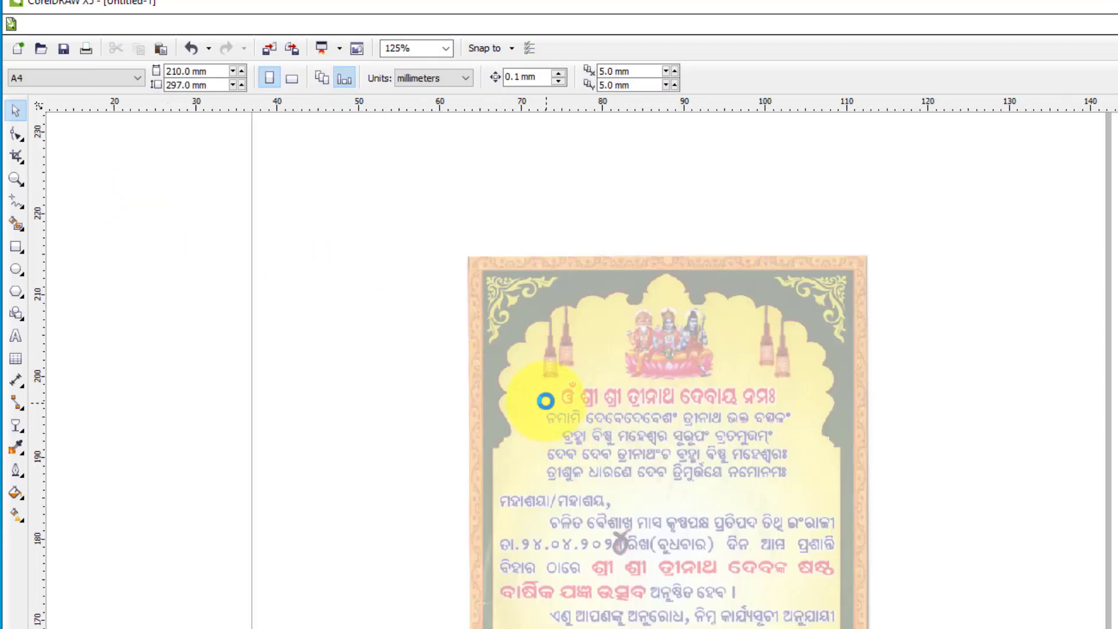
pyautogui.scroll(1, 543, 402)
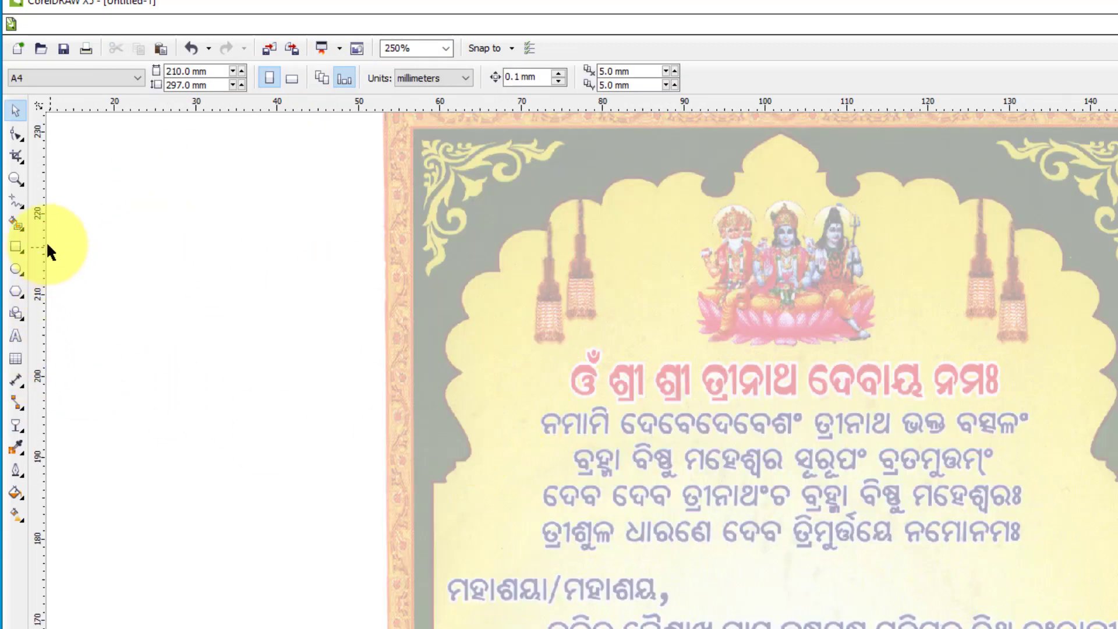
pyautogui.click(24, 208)
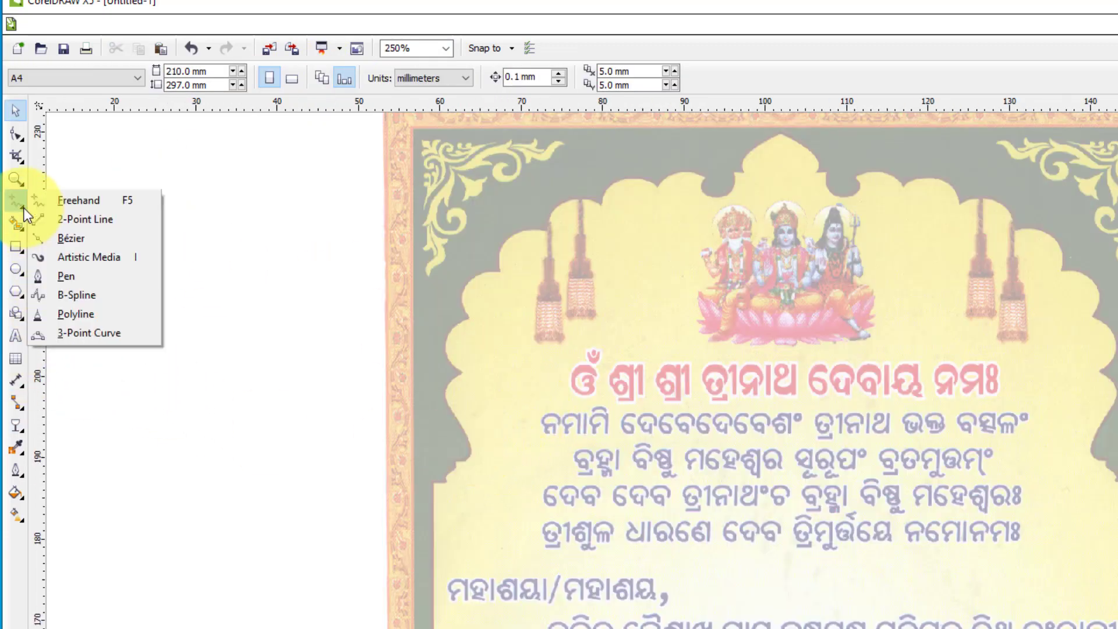
pyautogui.click(70, 274)
pyautogui.scroll(1, 486, 423)
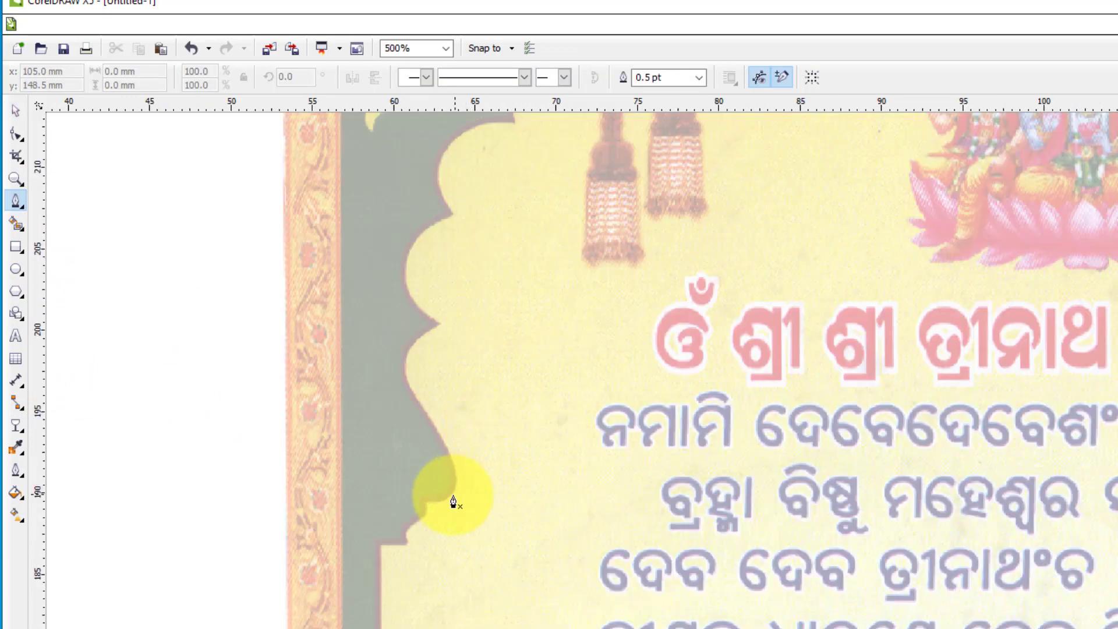
pyautogui.click(432, 506)
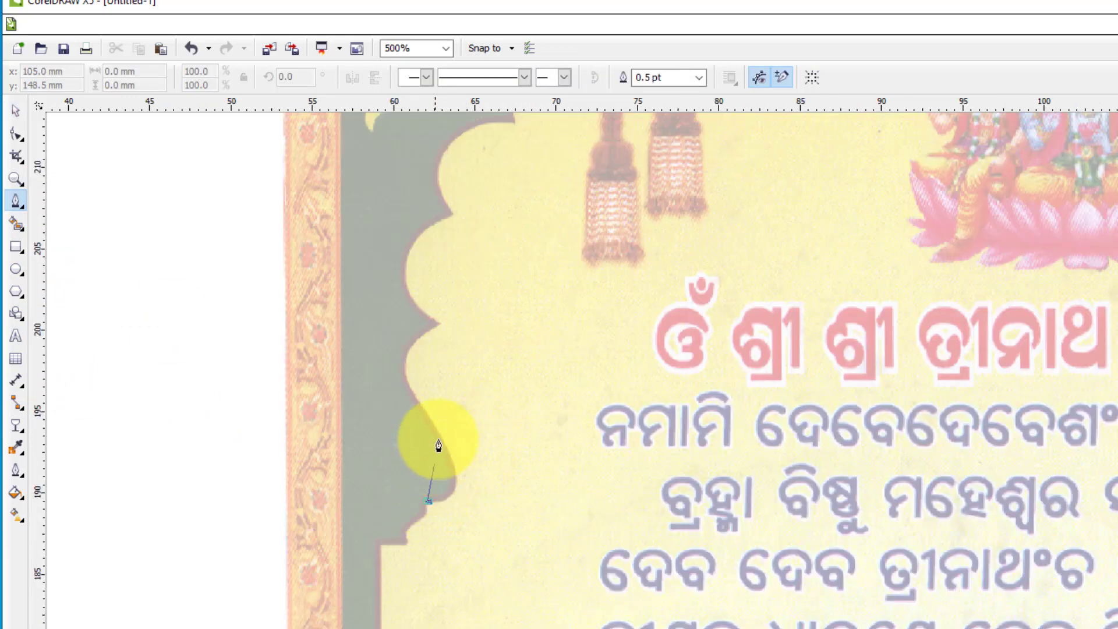
pyautogui.click(432, 411)
pyautogui.click(438, 316)
pyautogui.click(451, 215)
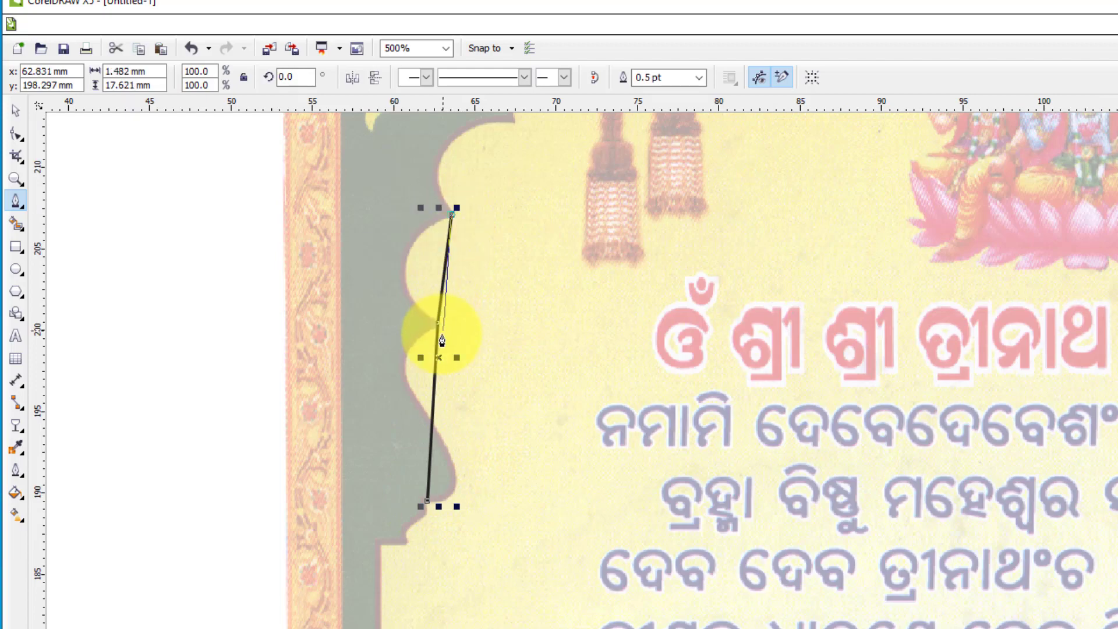
# - Continue the outline with a node at each scallop notch along the arch's left half, up towards the central peak
pyautogui.scroll(-1, 441, 335)
pyautogui.scroll(1, 491, 226)
pyautogui.click(460, 233)
pyautogui.scroll(-1, 452, 272)
pyautogui.scroll(1, 511, 203)
pyautogui.click(496, 219)
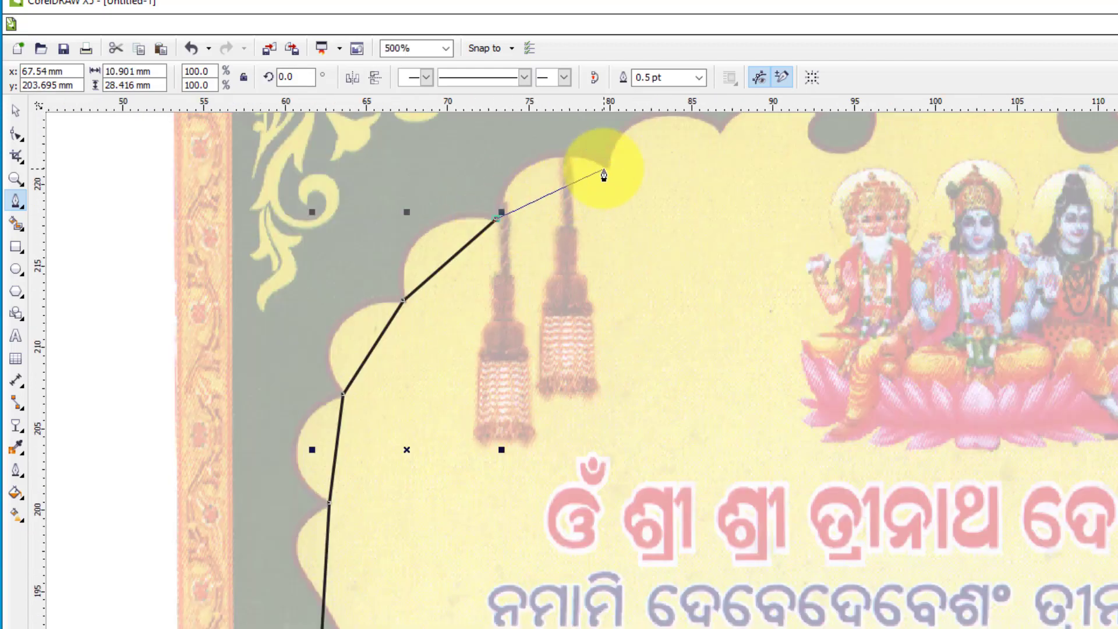
pyautogui.click(604, 168)
pyautogui.click(720, 133)
pyautogui.scroll(-1, 551, 304)
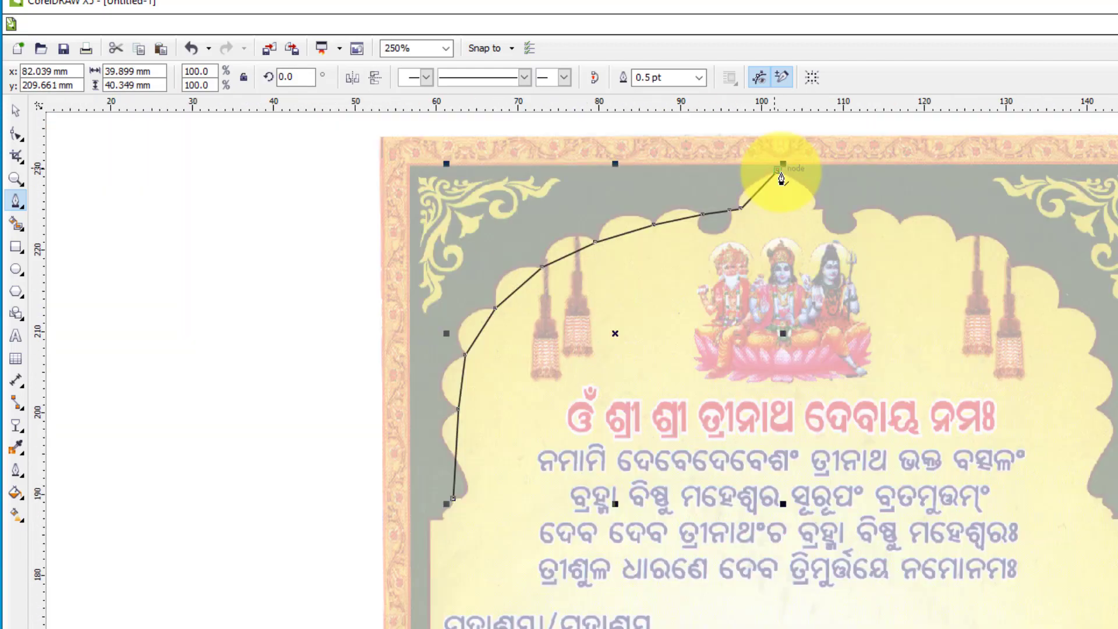
# - Run the outline from the arch's peak straight down its centre and back to the start node, closing the half-arch shape
pyautogui.moveTo(782, 179); pyautogui.dragTo(767, 533)
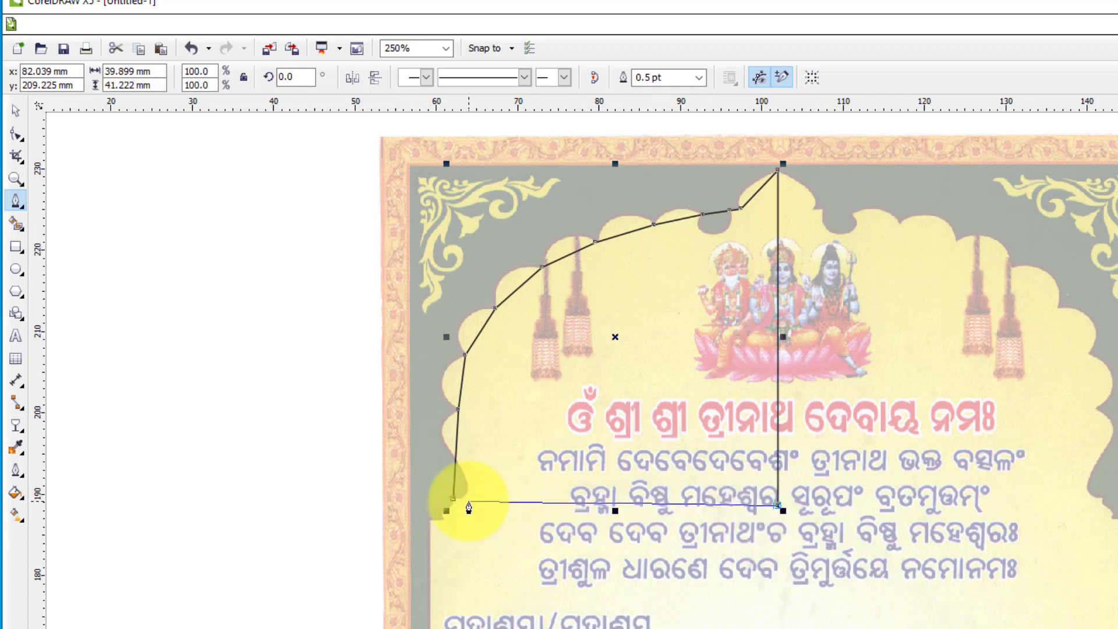
pyautogui.scroll(2, 455, 498)
pyautogui.click(416, 495)
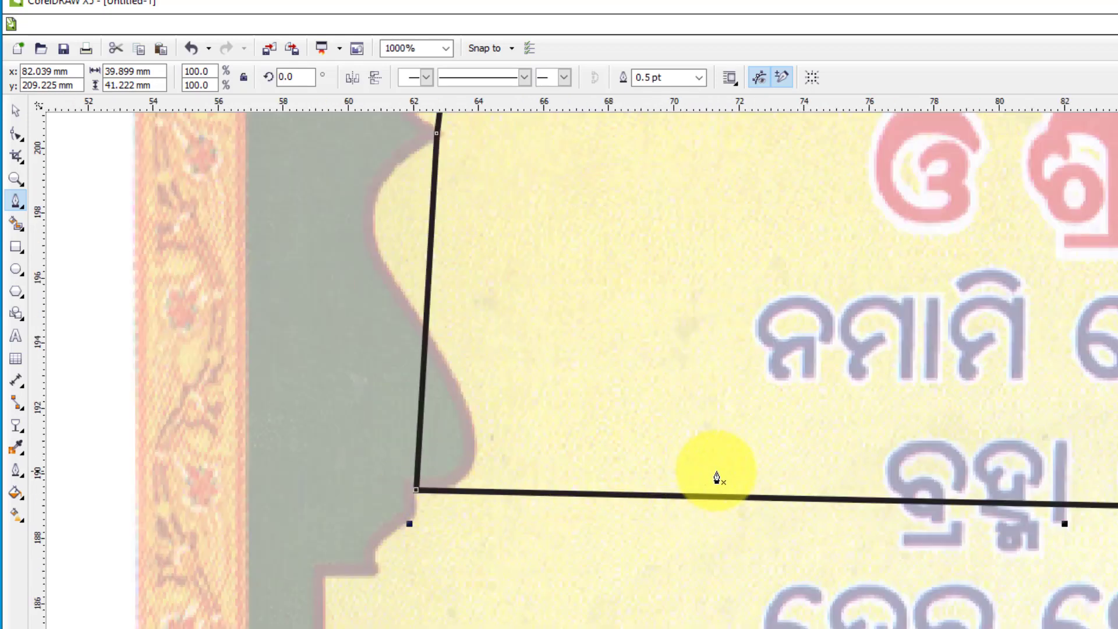
# - With the Shape tool, convert the segment left of the arch's peak to a curve and bend it outward along the card's edge
pyautogui.scroll(-1, 719, 473)
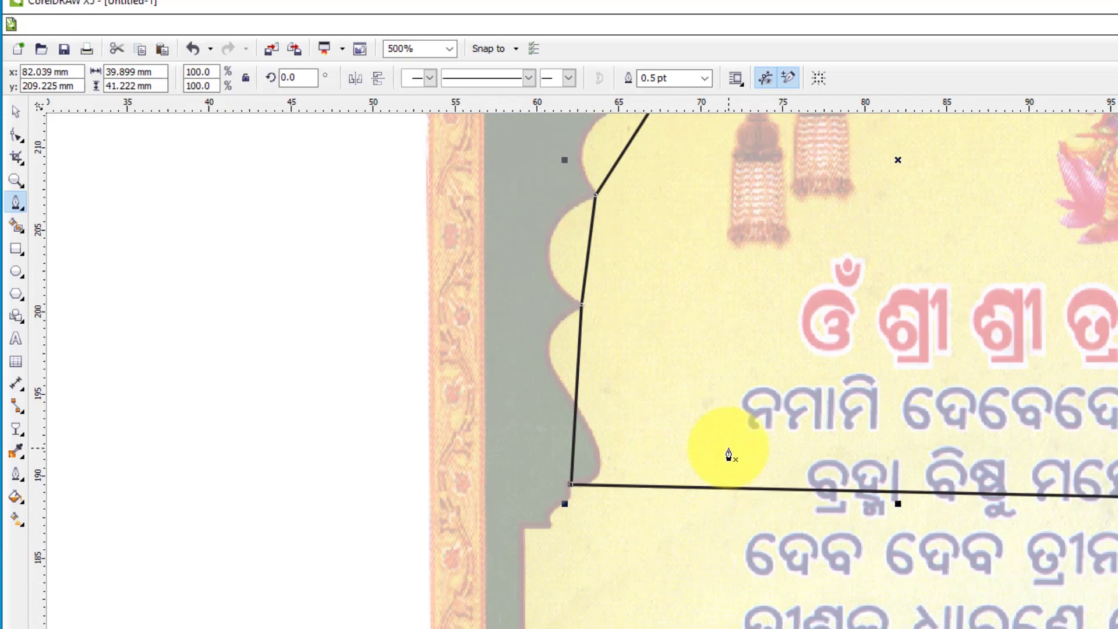
pyautogui.scroll(-1, 724, 473)
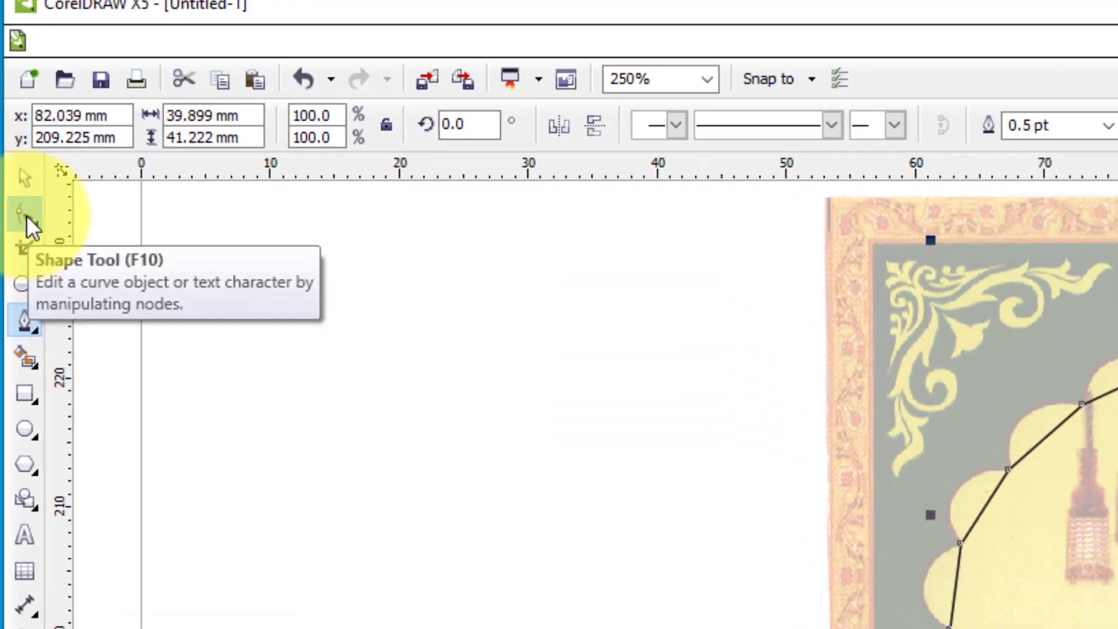
pyautogui.click(30, 256)
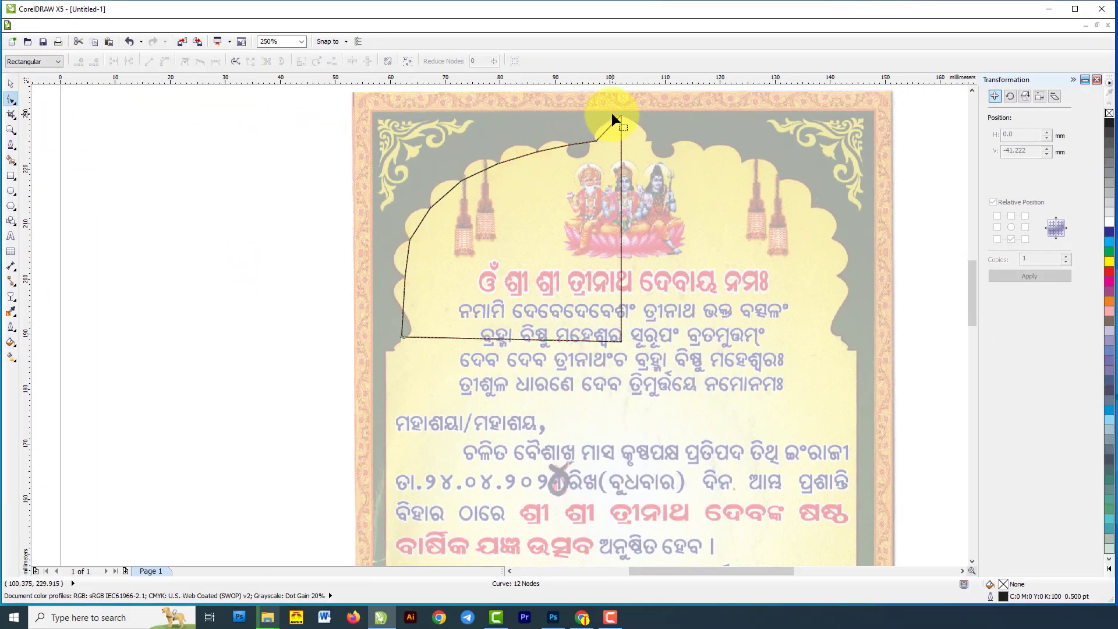
pyautogui.scroll(2, 612, 115)
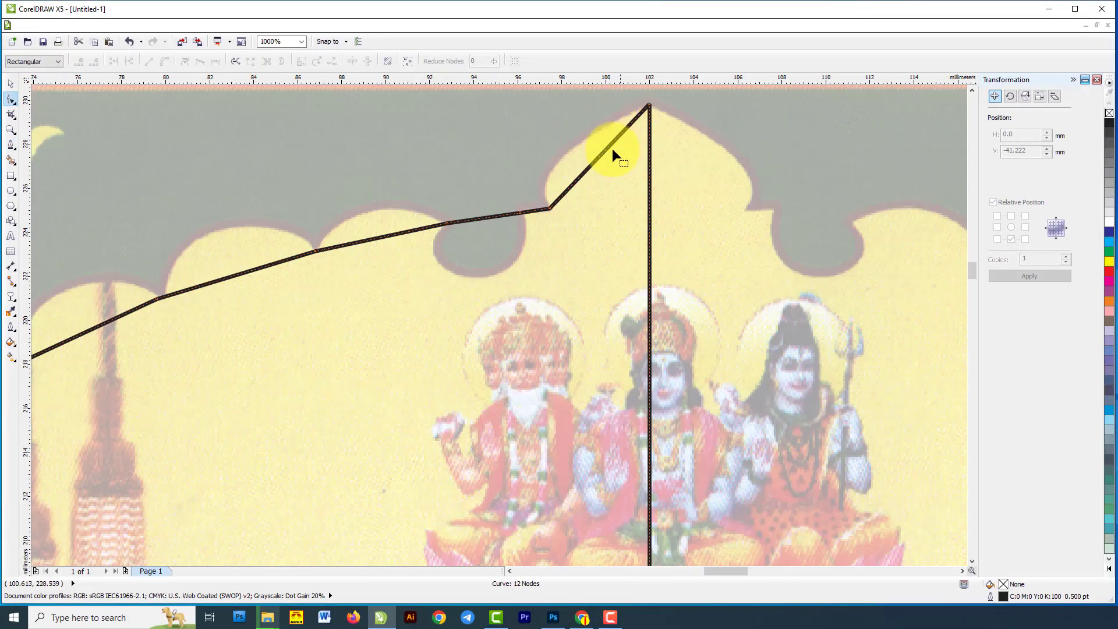
pyautogui.scroll(-1, 598, 114)
pyautogui.scroll(1, 565, 169)
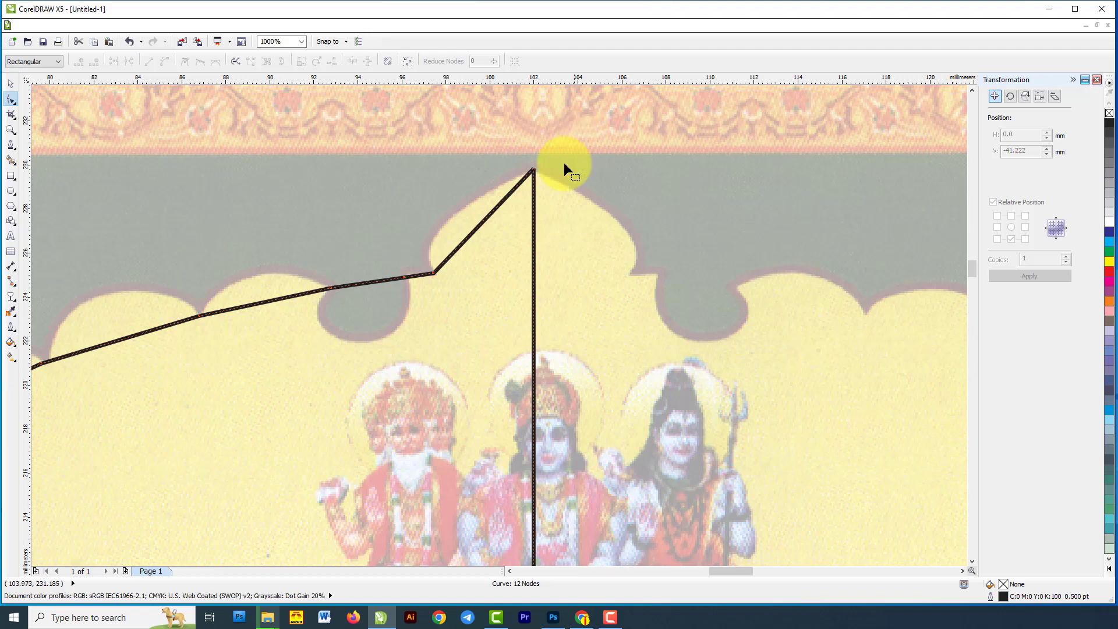
pyautogui.click(478, 226)
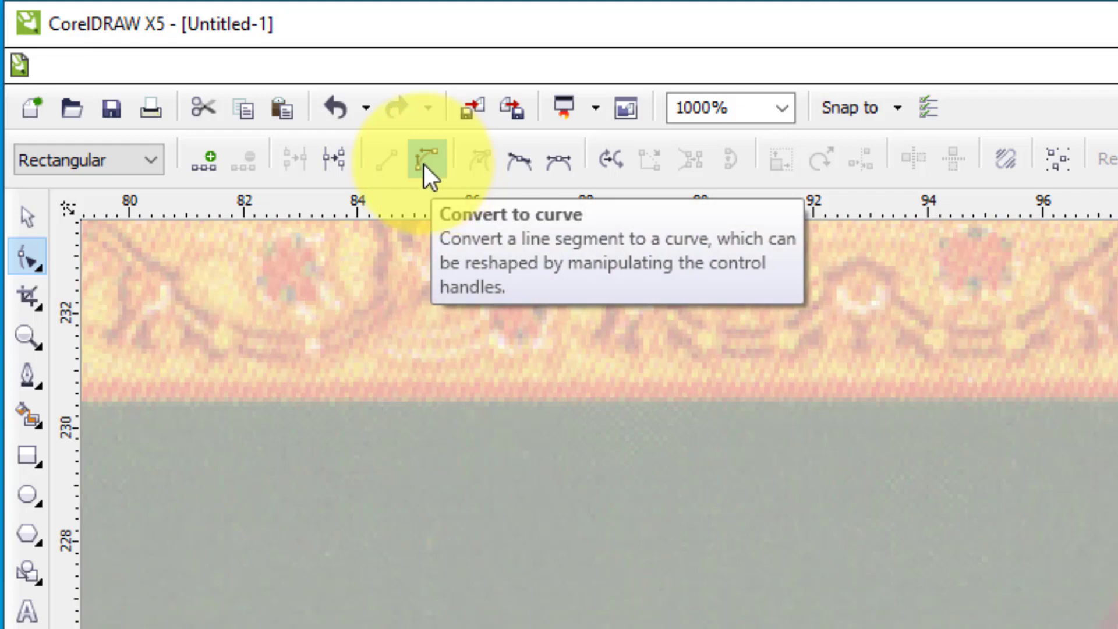
pyautogui.click(424, 164)
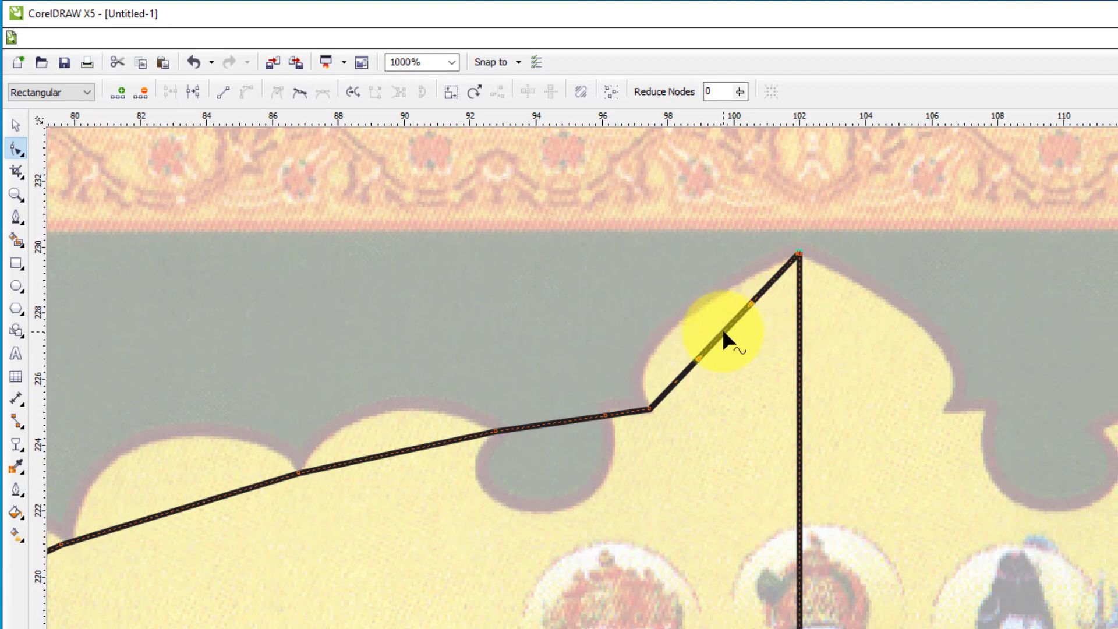
pyautogui.moveTo(724, 333); pyautogui.dragTo(678, 324)
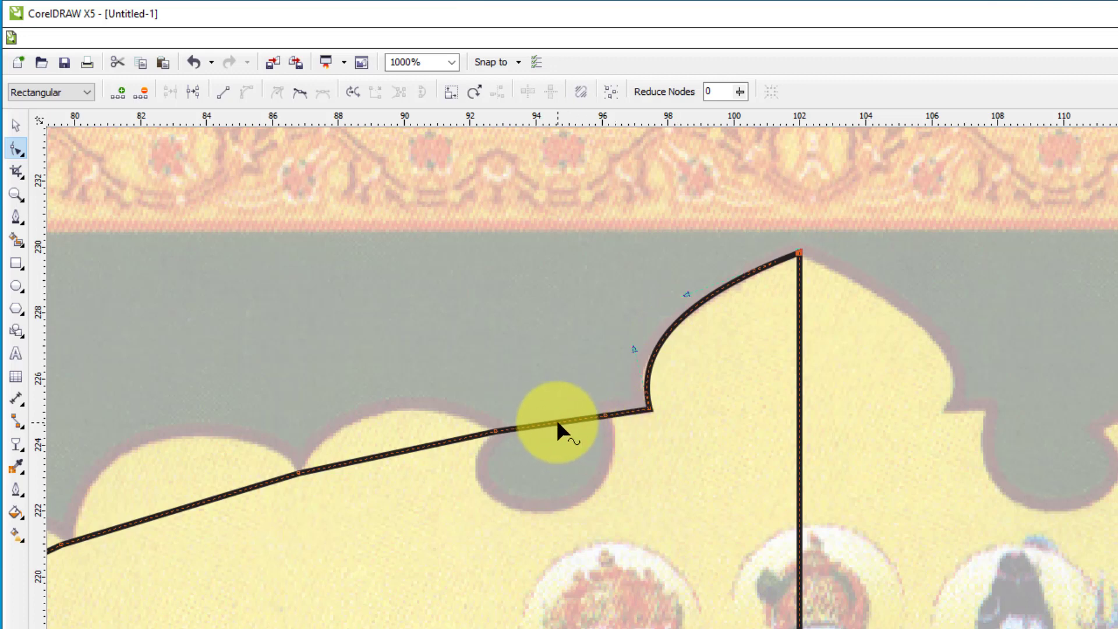
# - Convert the segment spanning the round notch left of the peak to a curve and shape its handles down around the notch
pyautogui.scroll(2, 550, 425)
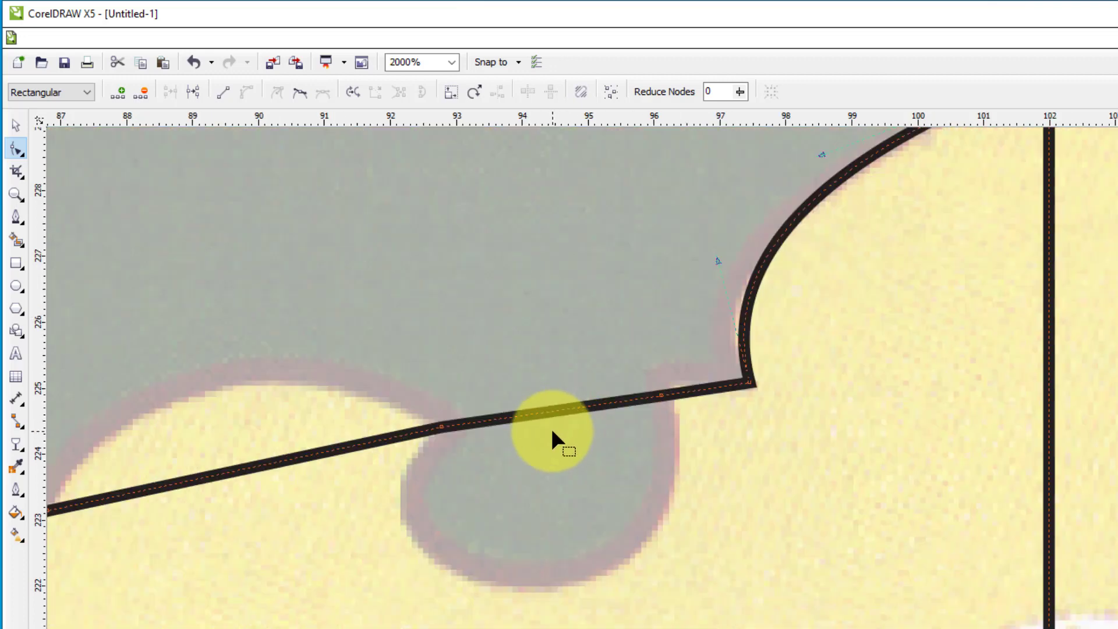
pyautogui.click(557, 408)
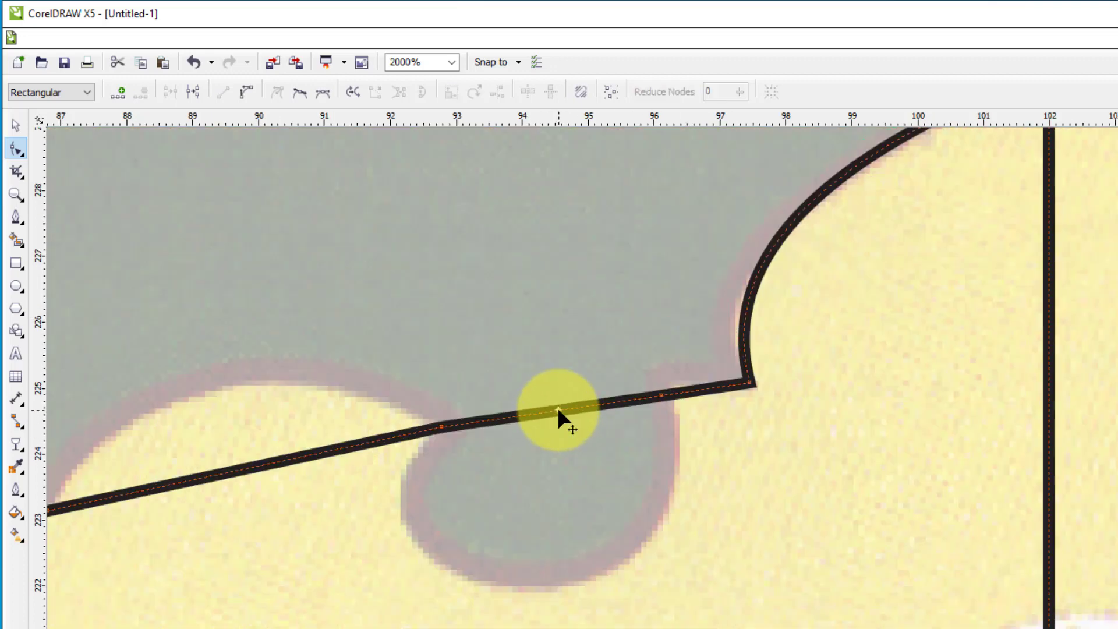
pyautogui.click(248, 93)
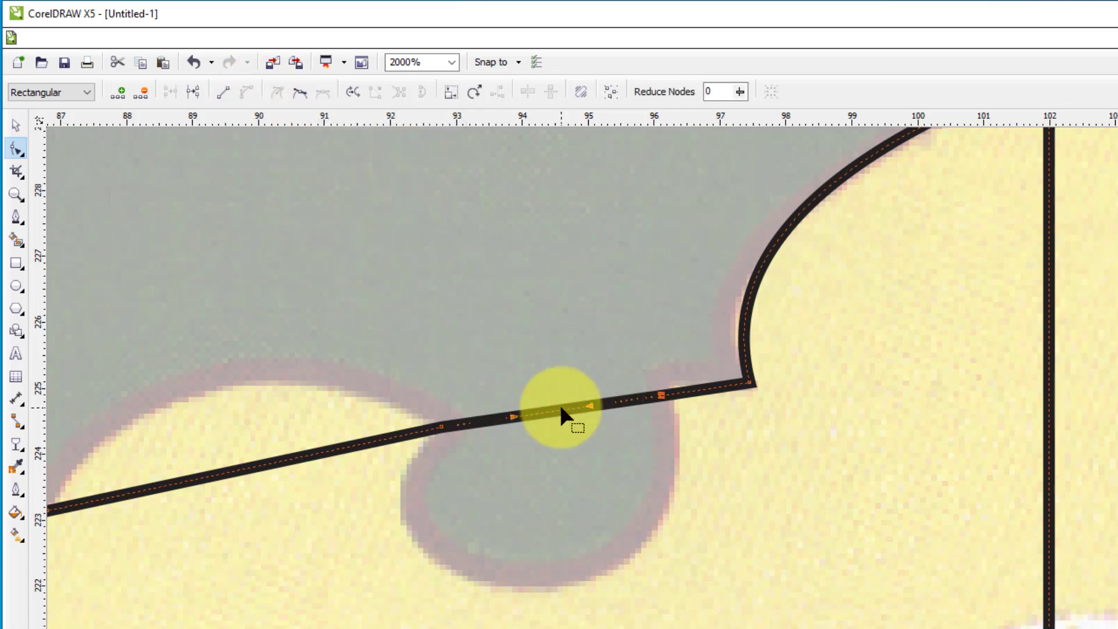
pyautogui.moveTo(558, 403); pyautogui.dragTo(542, 628)
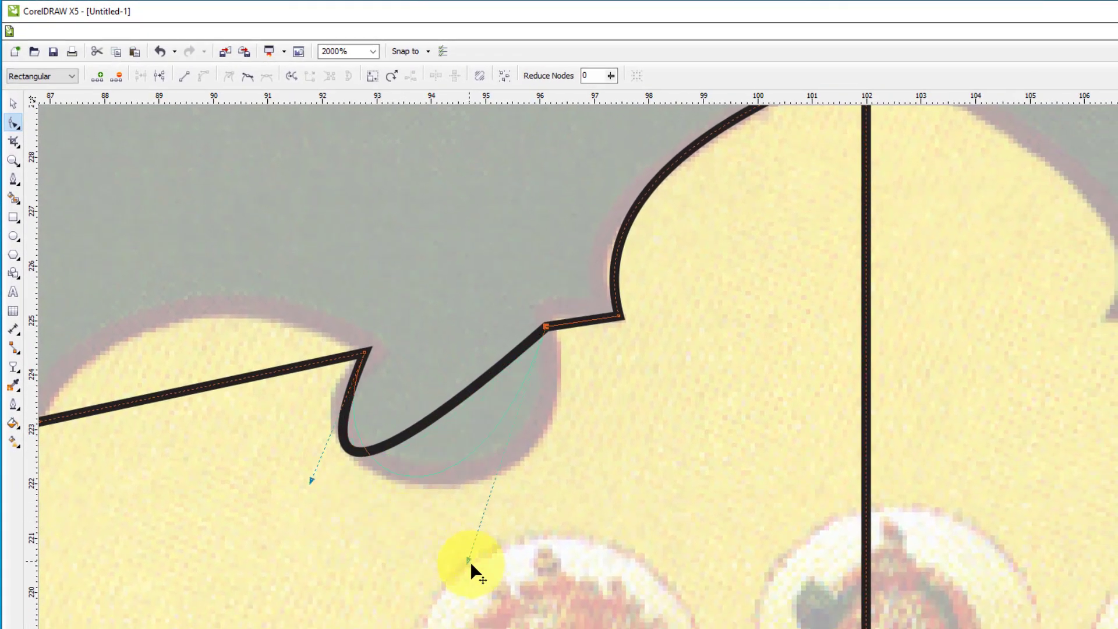
pyautogui.moveTo(546, 574); pyautogui.dragTo(553, 576)
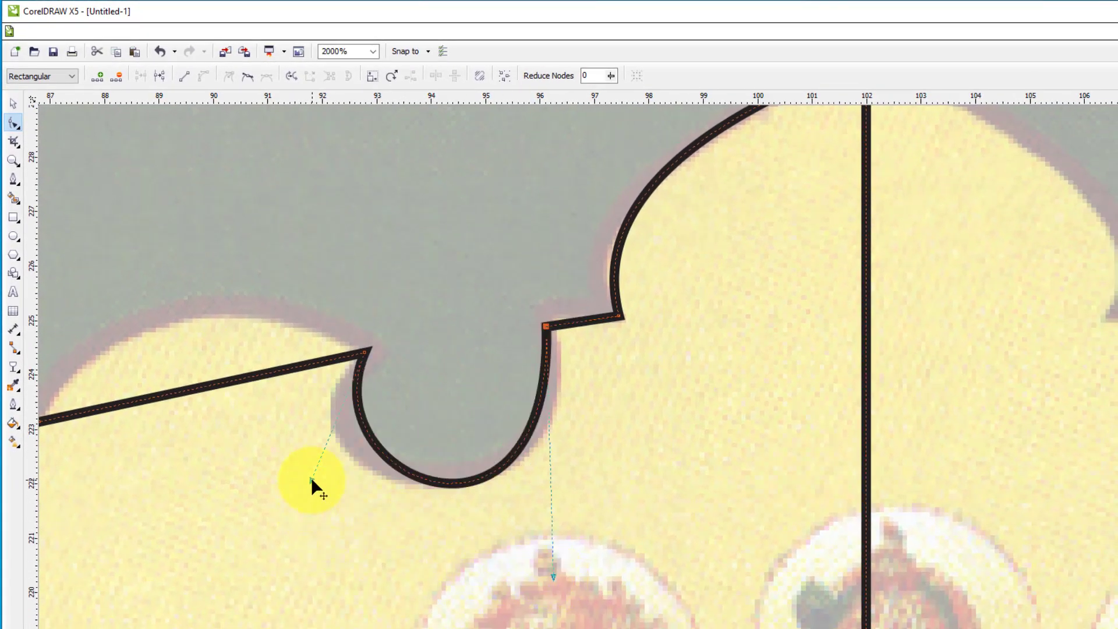
pyautogui.moveTo(311, 478); pyautogui.dragTo(250, 495)
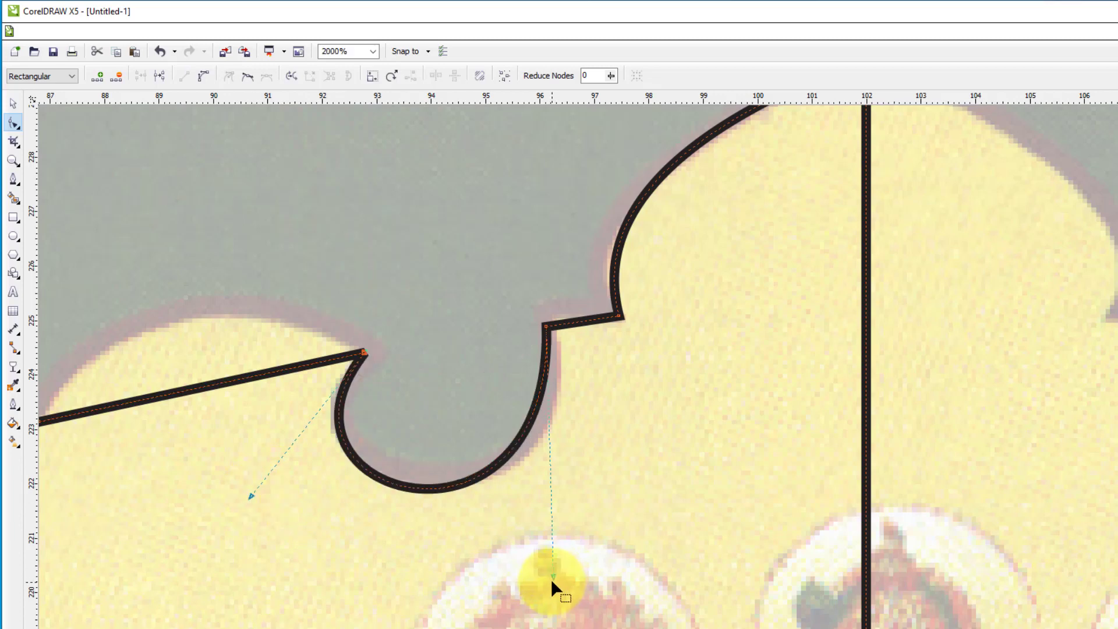
pyautogui.moveTo(553, 578); pyautogui.dragTo(592, 543)
# - Convert the first two scallop segments left of the round notch to curves and bend them up along the card's edge
pyautogui.scroll(-1, 827, 425)
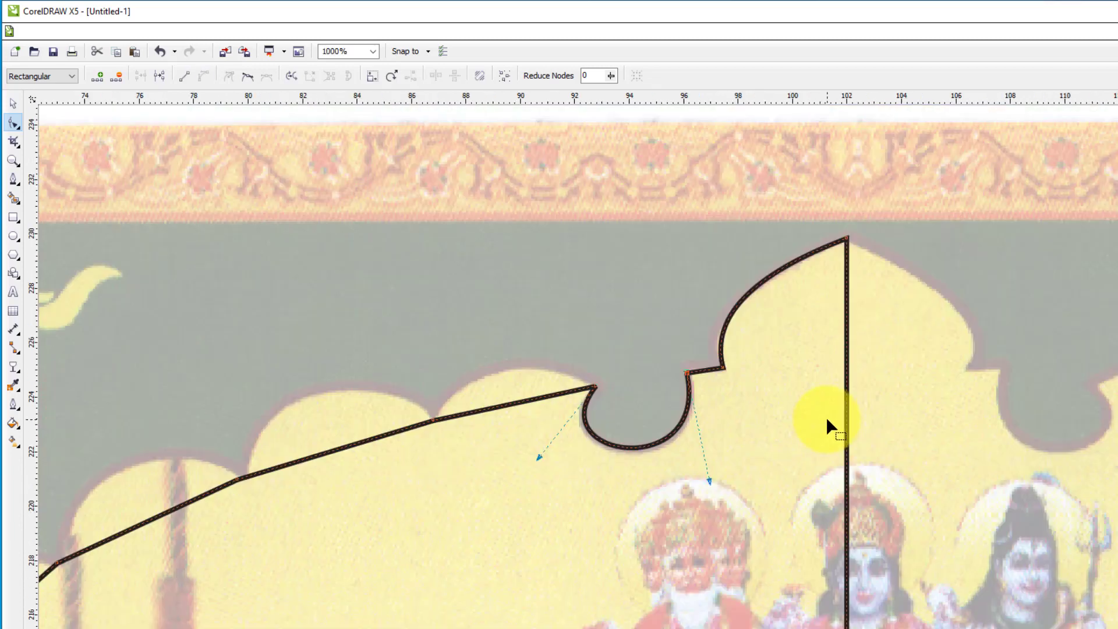
pyautogui.scroll(1, 504, 408)
pyautogui.click(505, 406)
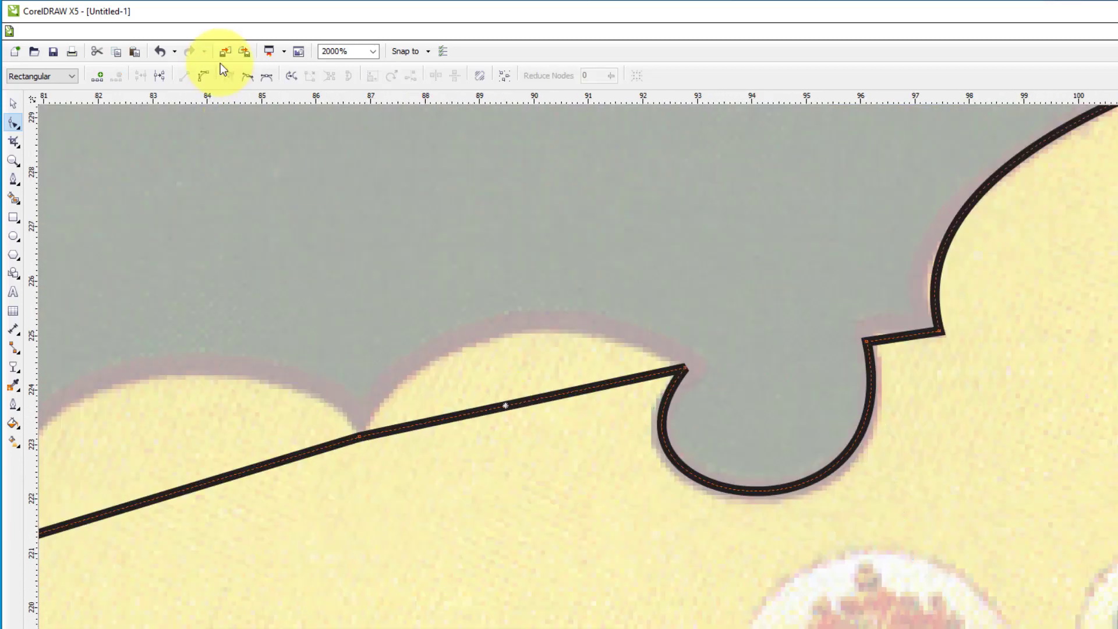
pyautogui.click(203, 77)
pyautogui.moveTo(508, 409); pyautogui.dragTo(498, 325)
pyautogui.scroll(-1, 498, 325)
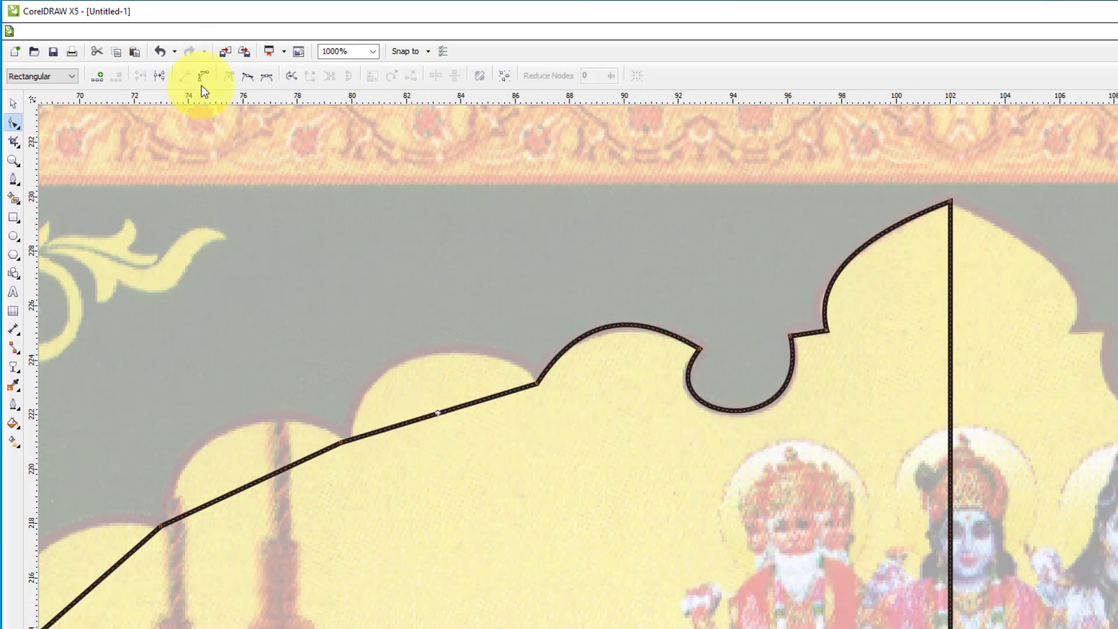
pyautogui.click(203, 77)
pyautogui.moveTo(436, 413); pyautogui.dragTo(419, 352)
# - Curve the scallop segment above the hanging tassels along the card's edge and move its upper-right node onto the notch
pyautogui.scroll(-1, 597, 346)
pyautogui.scroll(2, 428, 410)
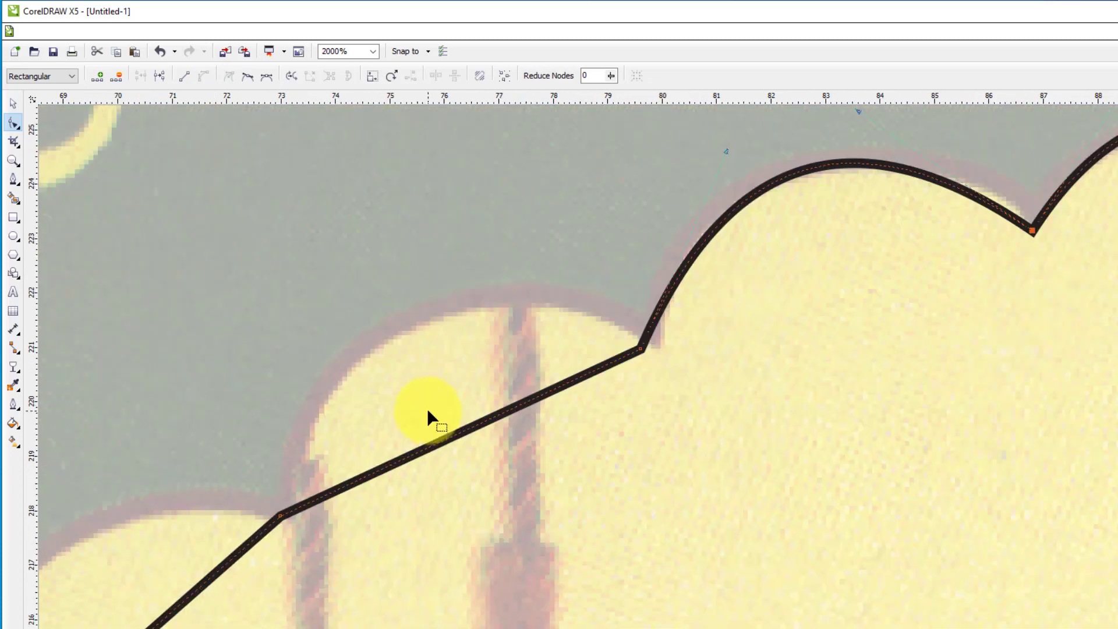
pyautogui.click(460, 432)
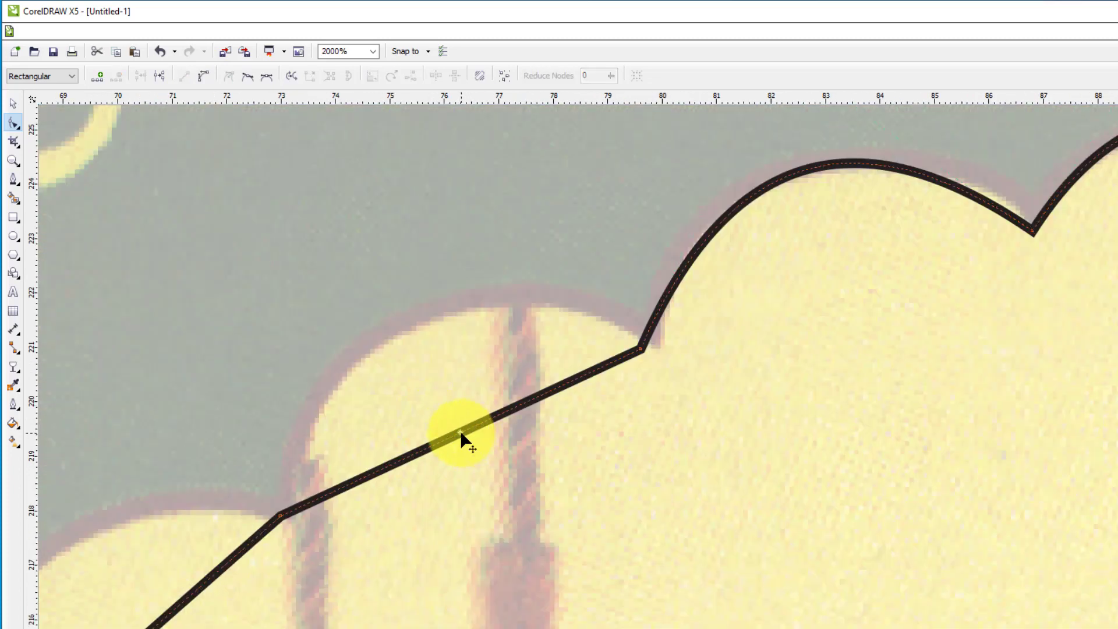
pyautogui.click(204, 76)
pyautogui.moveTo(464, 434); pyautogui.dragTo(428, 317)
pyautogui.click(638, 350)
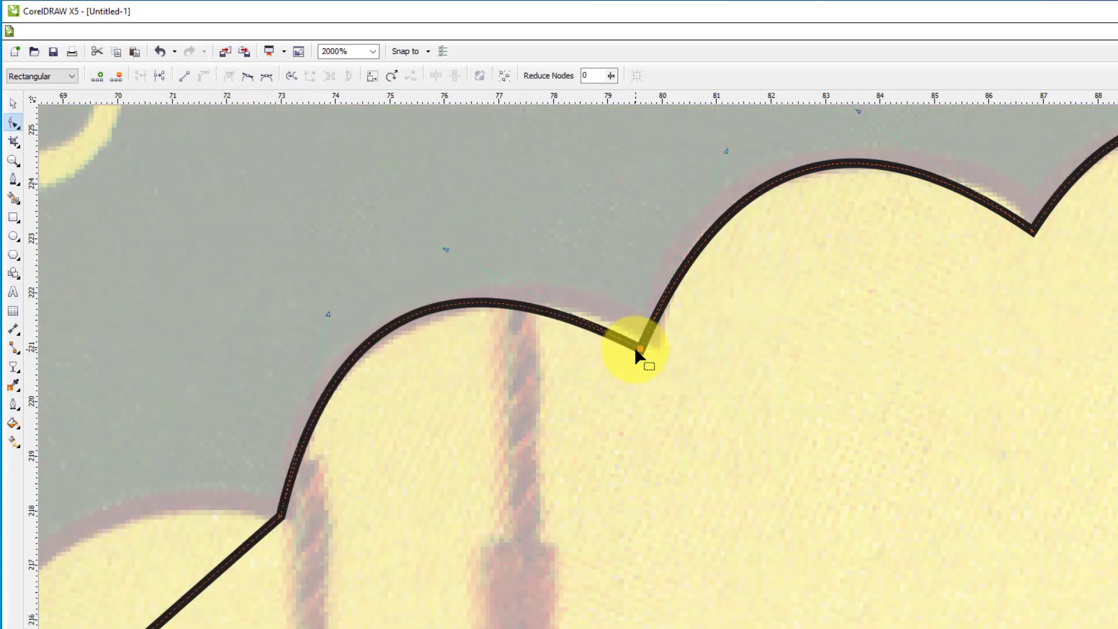
pyautogui.moveTo(638, 350); pyautogui.dragTo(647, 333)
# - Convert the scallop segment just left of the tassels to a curve and bend it out to the card's edge
pyautogui.scroll(-1, 730, 299)
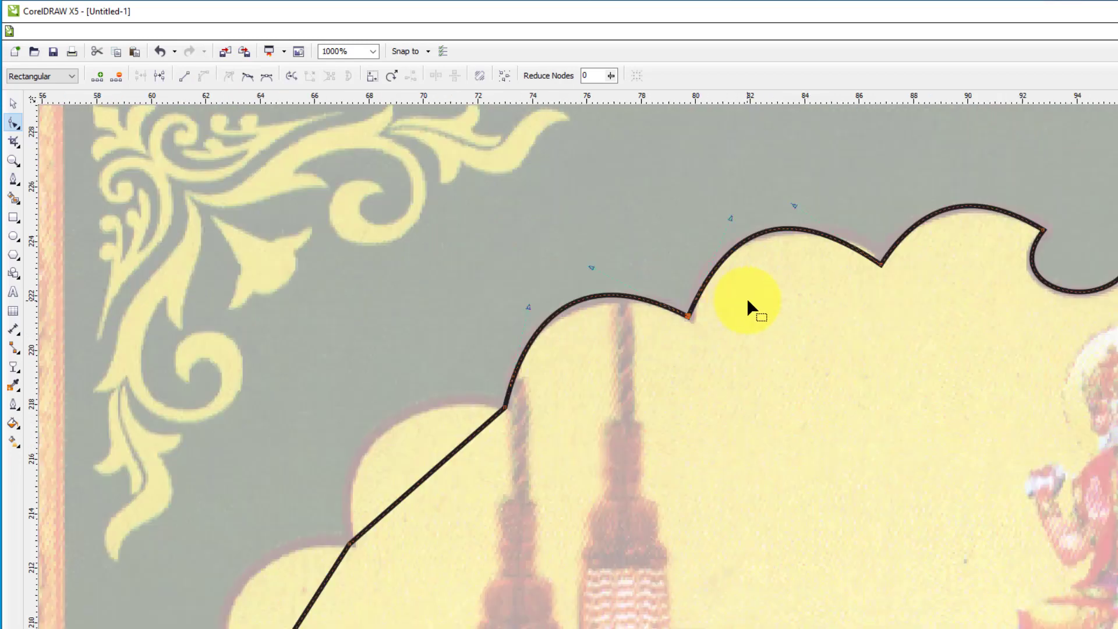
pyautogui.click(427, 483)
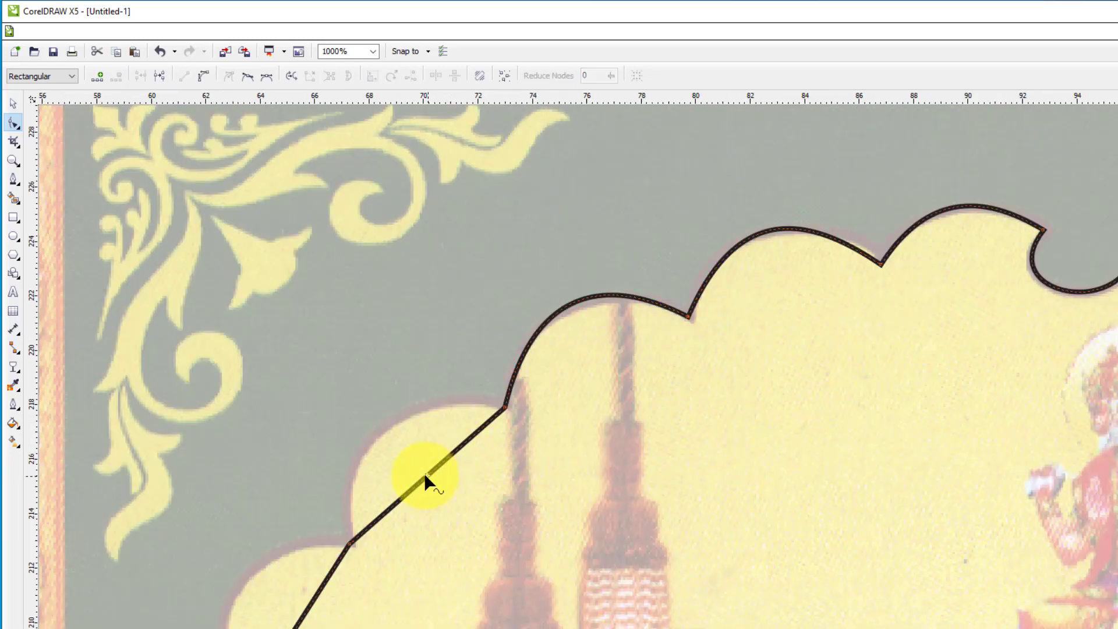
pyautogui.click(204, 76)
pyautogui.moveTo(418, 482); pyautogui.dragTo(378, 429)
# - Convert the scallop segment below the corner ornament to a curve and bulge it outward along the card's edge
pyautogui.scroll(-1, 629, 326)
pyautogui.scroll(2, 559, 477)
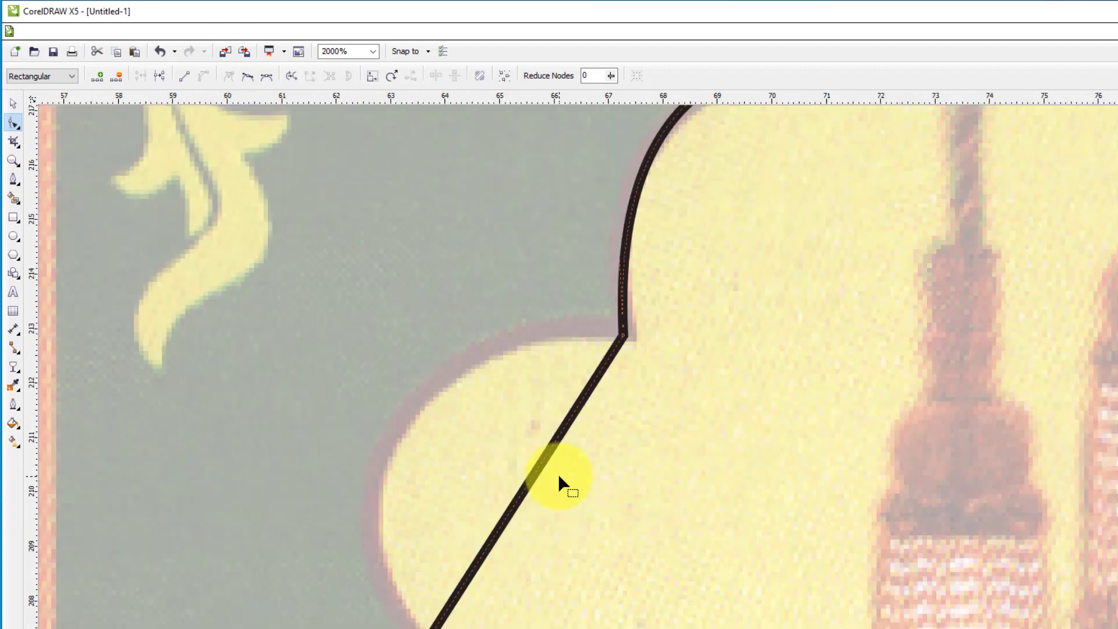
pyautogui.click(518, 499)
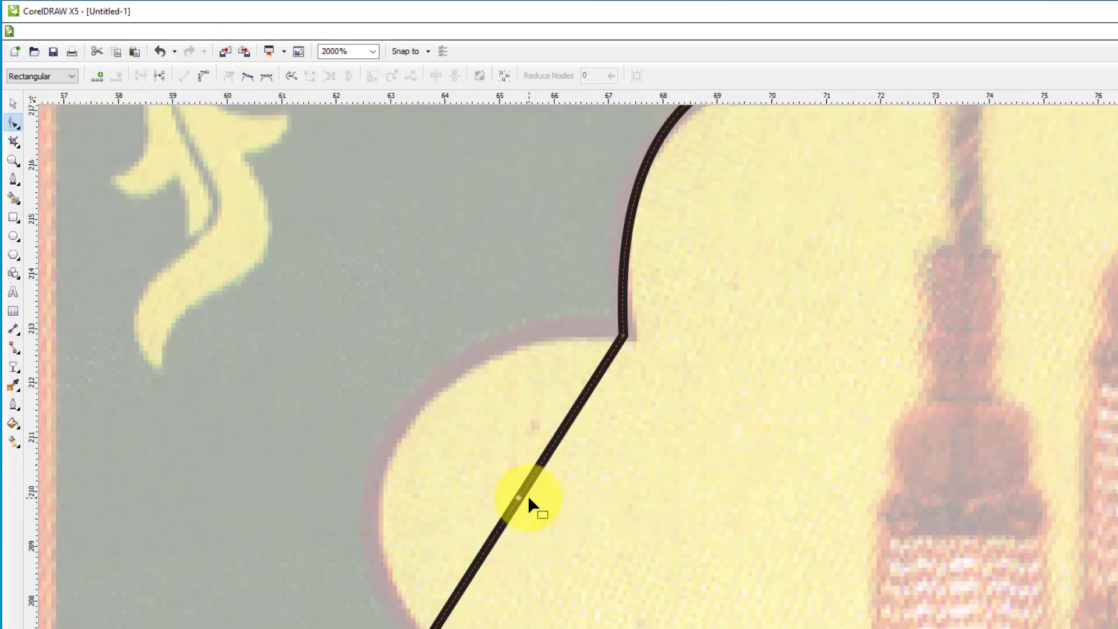
pyautogui.click(203, 78)
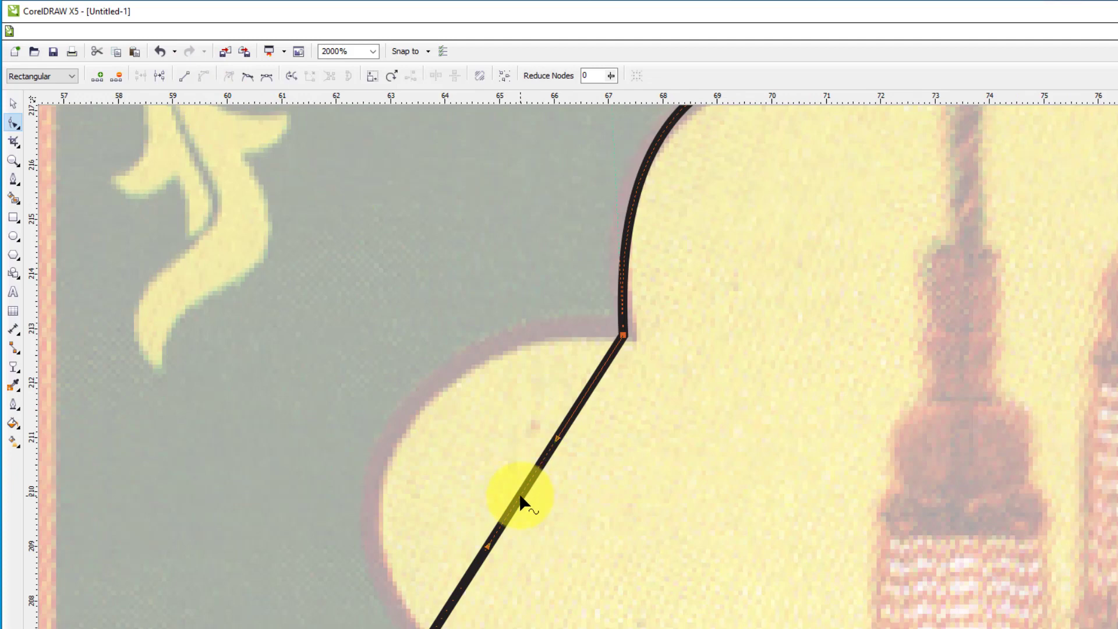
pyautogui.moveTo(521, 501); pyautogui.dragTo(427, 444)
# - Convert the second-to-last scallop segment on the arch's left side to a curve and bend it outward to the card's edge
pyautogui.scroll(-2, 507, 296)
pyautogui.scroll(1, 488, 448)
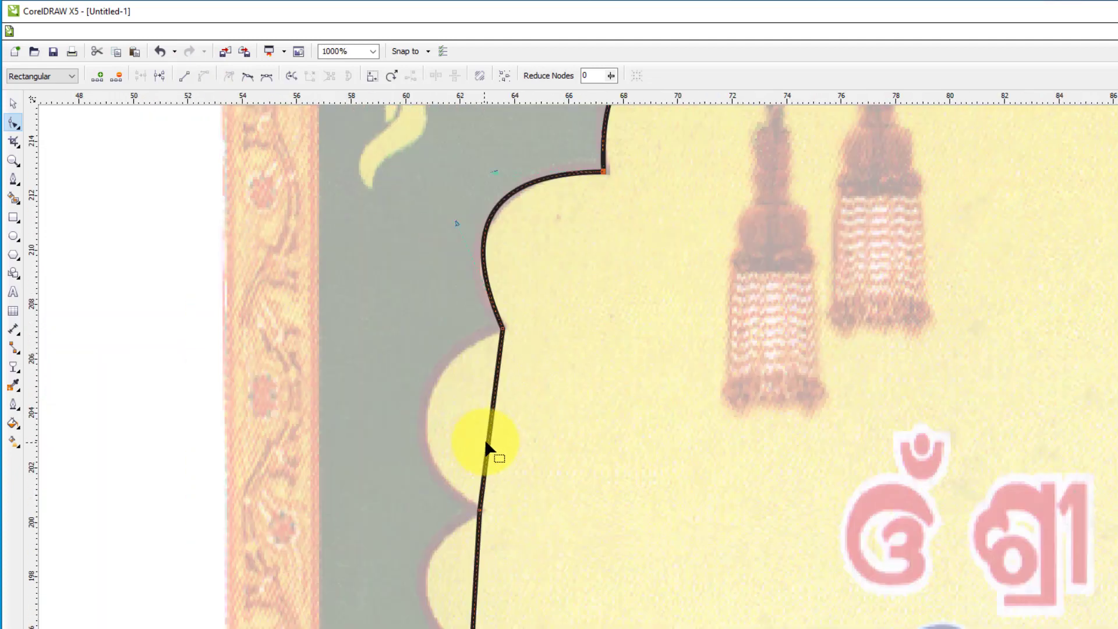
pyautogui.click(491, 430)
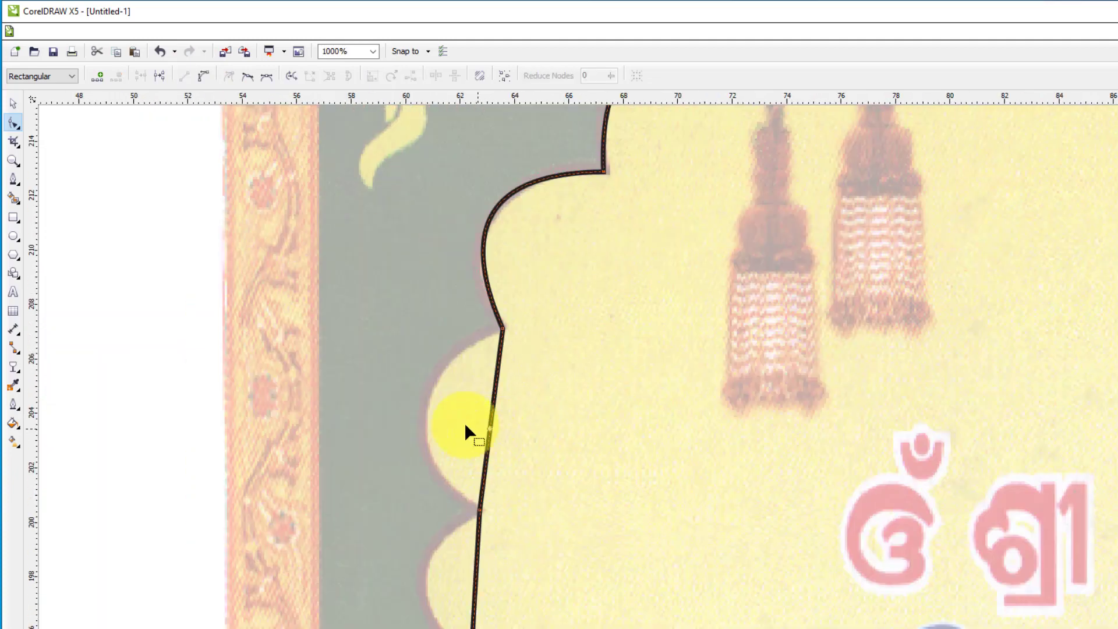
pyautogui.click(205, 77)
pyautogui.moveTo(488, 443); pyautogui.dragTo(474, 419)
# - Convert the lowest left-side segment to a curve and adjust both handles into an S-shape following the card's edge
pyautogui.scroll(-1, 526, 499)
pyautogui.scroll(1, 526, 499)
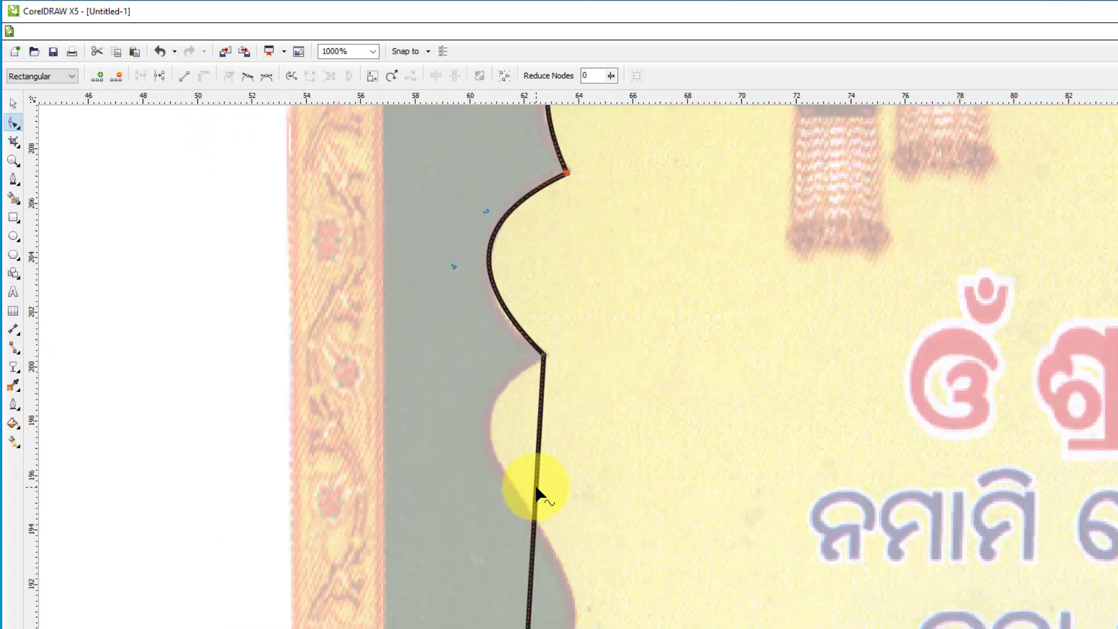
pyautogui.click(535, 491)
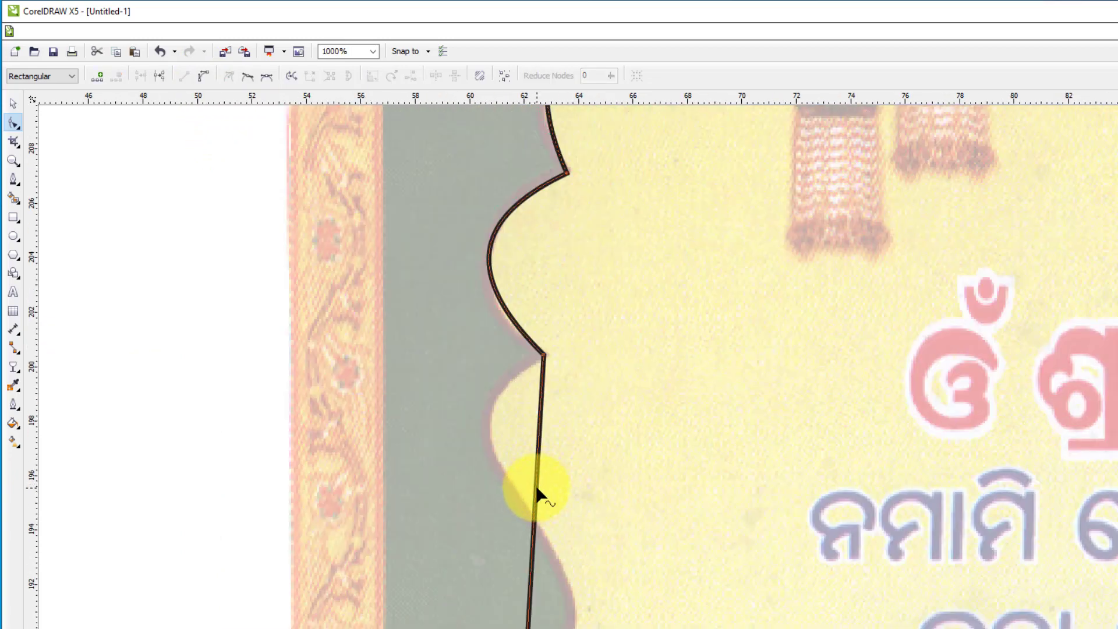
pyautogui.click(205, 77)
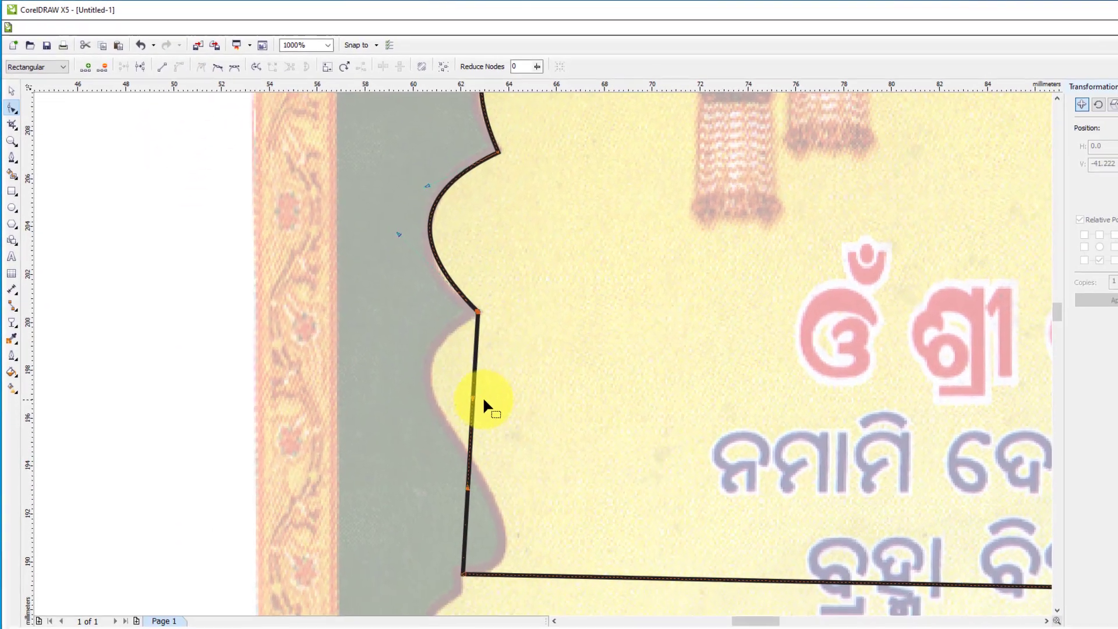
pyautogui.moveTo(536, 453); pyautogui.dragTo(507, 444)
pyautogui.moveTo(439, 384); pyautogui.dragTo(357, 337)
pyautogui.moveTo(460, 474); pyautogui.dragTo(585, 536)
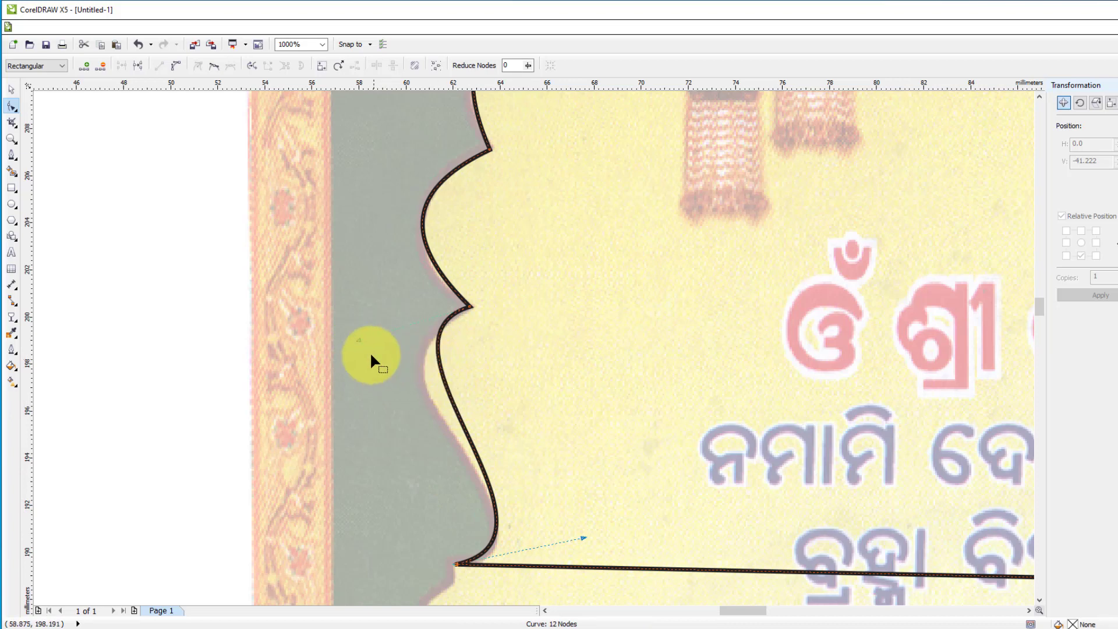
pyautogui.moveTo(357, 340); pyautogui.dragTo(321, 379)
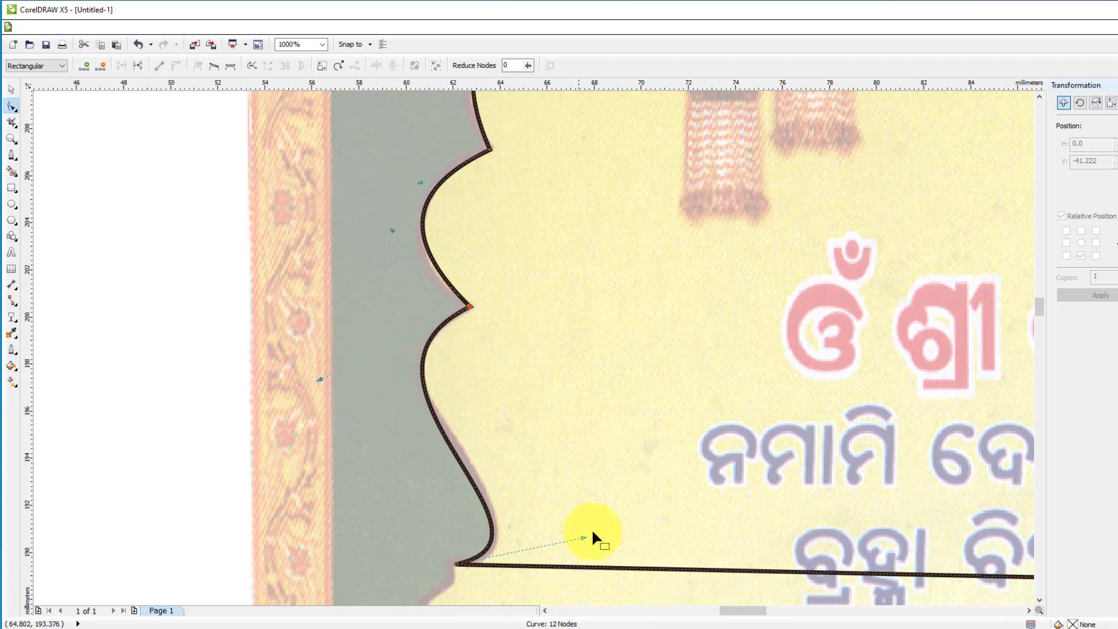
pyautogui.moveTo(584, 537); pyautogui.dragTo(595, 523)
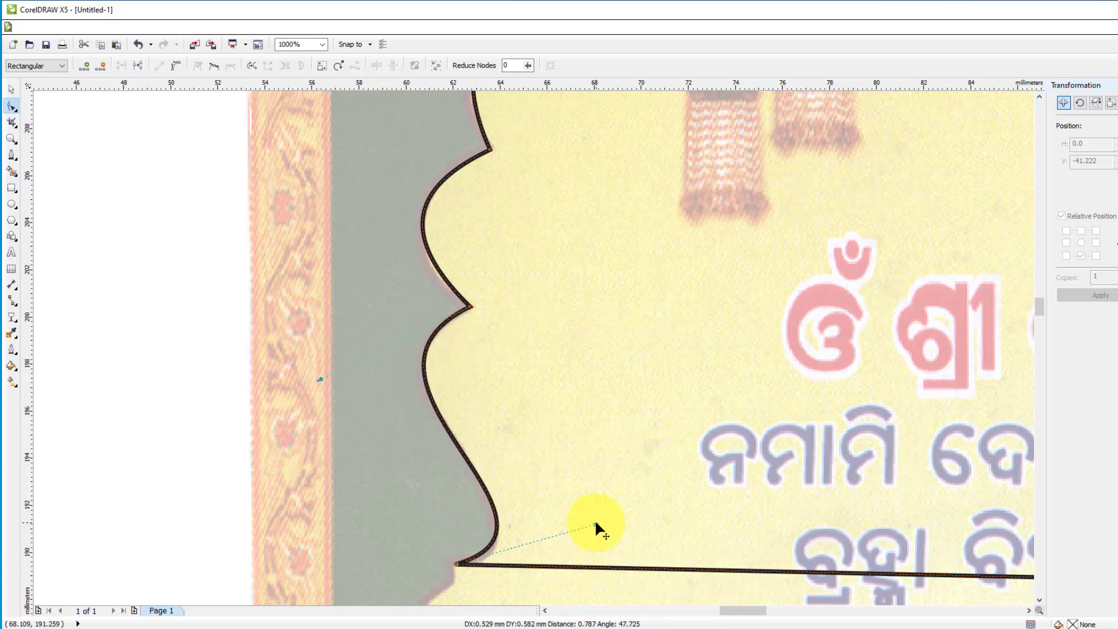
# - With the Shape tool, move the outline's lower-left node to the inner border corner and readjust the S-curve's lower handle
pyautogui.scroll(-4, 466, 457)
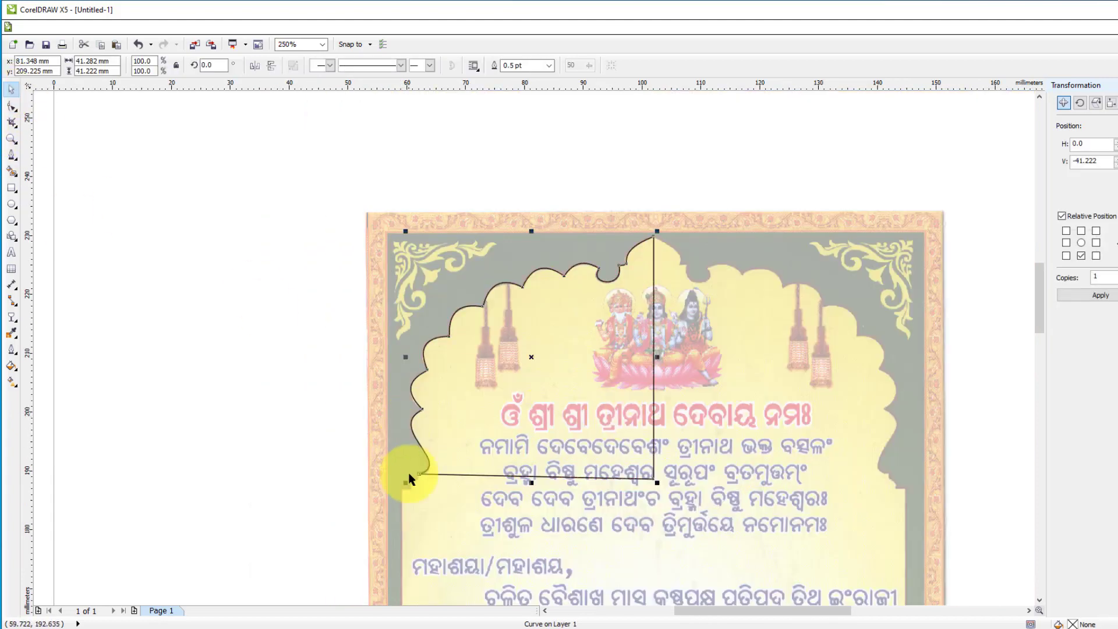
pyautogui.click(12, 106)
pyautogui.scroll(2, 420, 480)
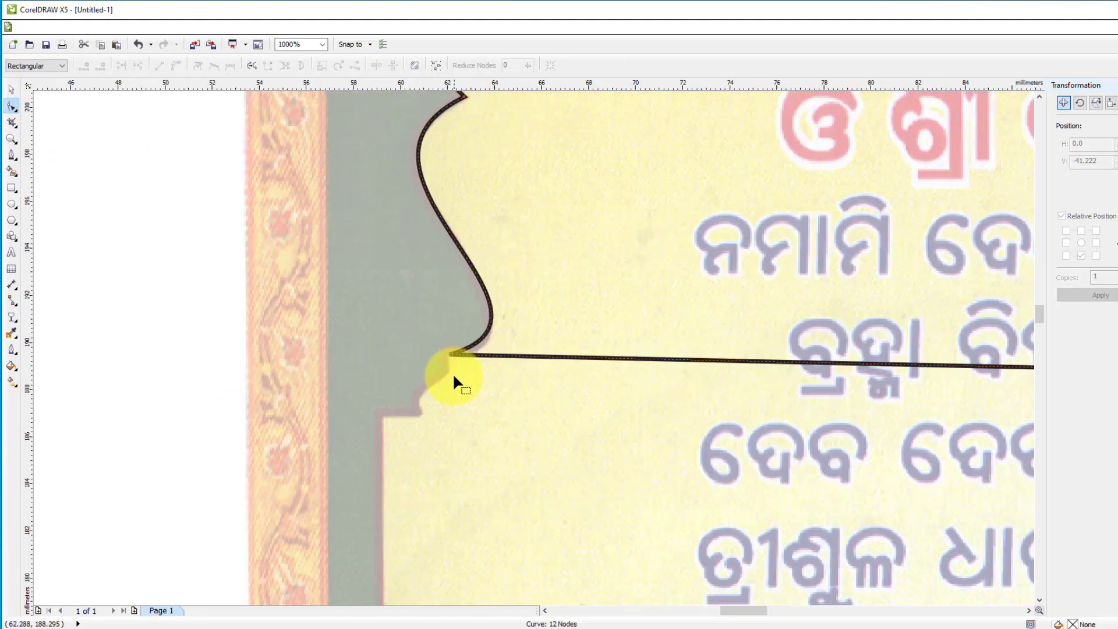
pyautogui.moveTo(453, 353); pyautogui.dragTo(382, 410)
pyautogui.moveTo(523, 374); pyautogui.dragTo(639, 327)
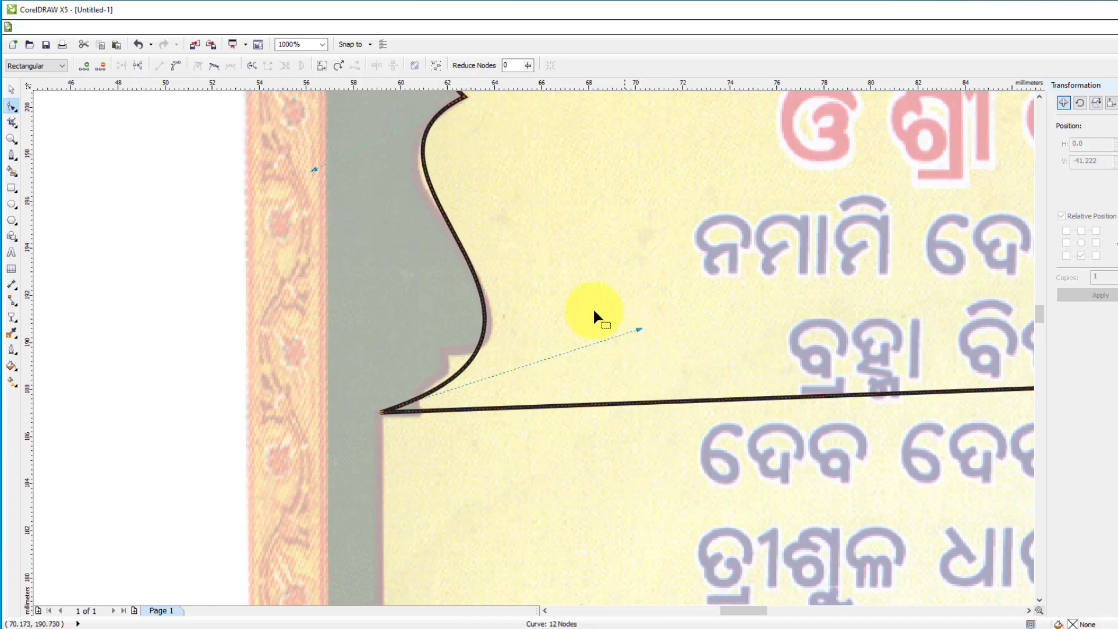
# - Move the half-arch outline off the page beside the card and make a horizontally mirrored copy adjoining its straight centre edge
pyautogui.scroll(-4, 443, 281)
pyautogui.scroll(2, 463, 316)
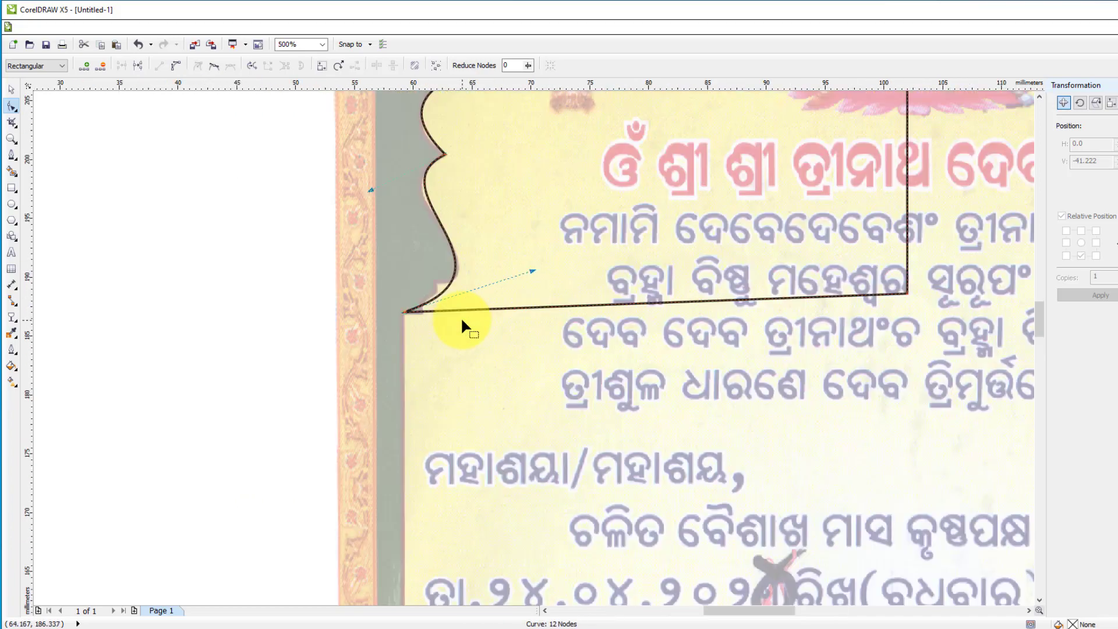
pyautogui.click(11, 89)
pyautogui.scroll(-2, 305, 391)
pyautogui.scroll(-2, 580, 274)
pyautogui.moveTo(581, 273); pyautogui.dragTo(267, 270)
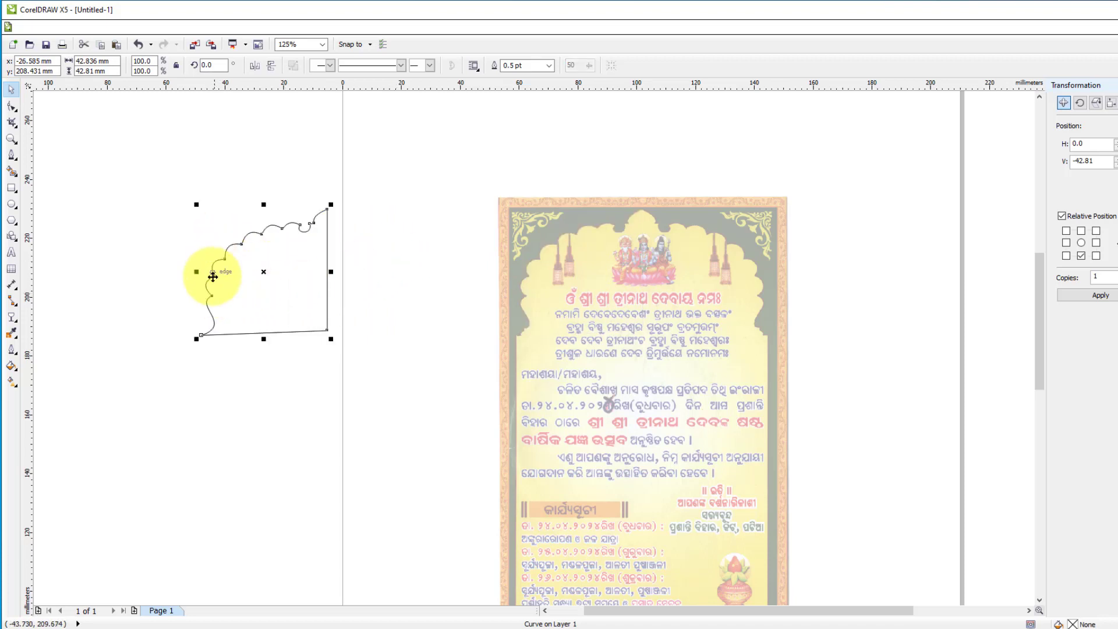
pyautogui.moveTo(196, 271); pyautogui.dragTo(419, 270)
pyautogui.click(375, 152)
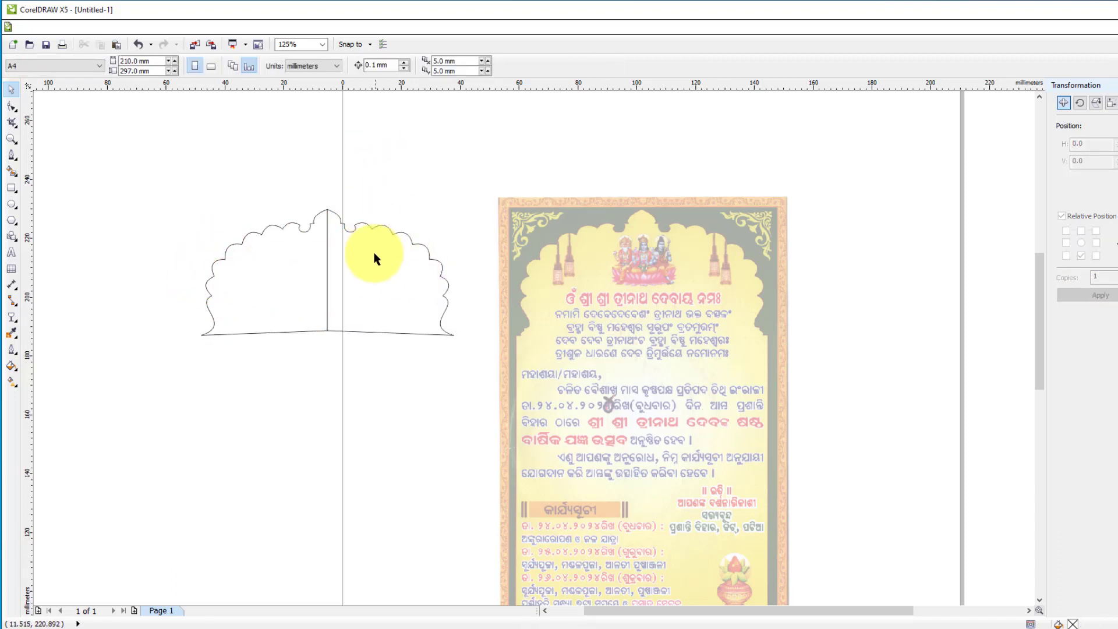
# - Nudge the mirrored half 0.2 mm left so it overlaps the original at the centre, and select both halves together
pyautogui.click(376, 273)
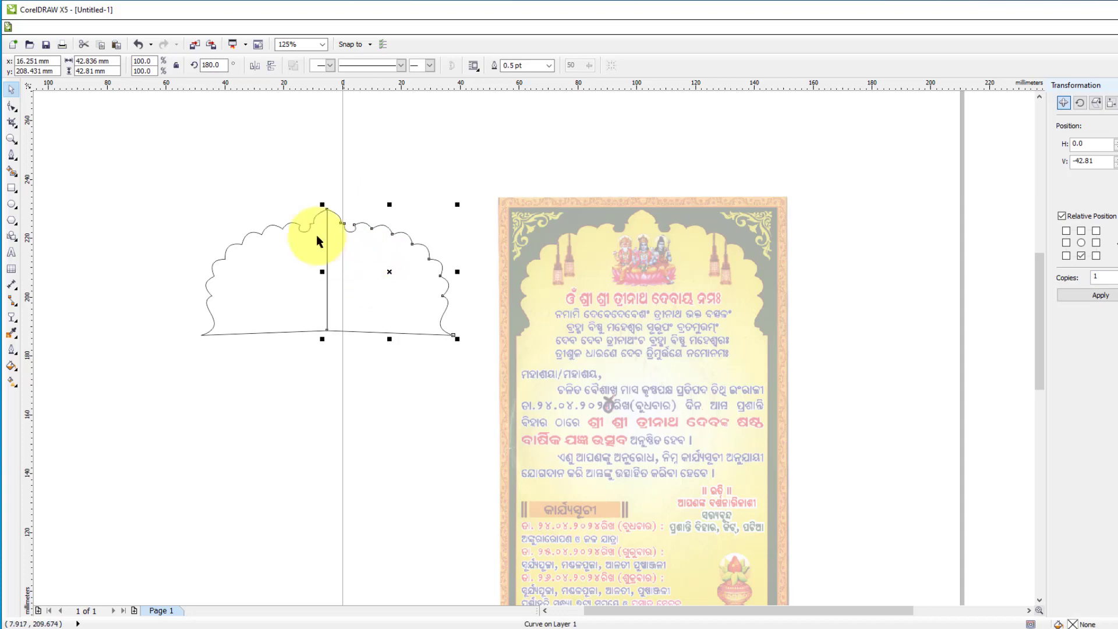
pyautogui.scroll(2, 306, 213)
pyautogui.press('Left')
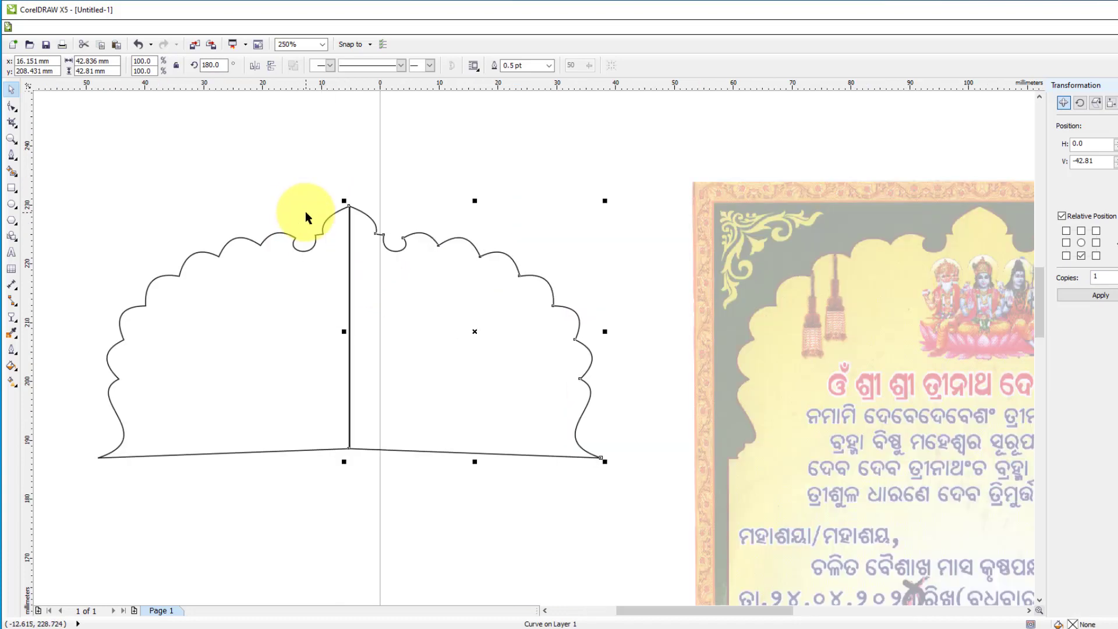
pyautogui.press('Left')
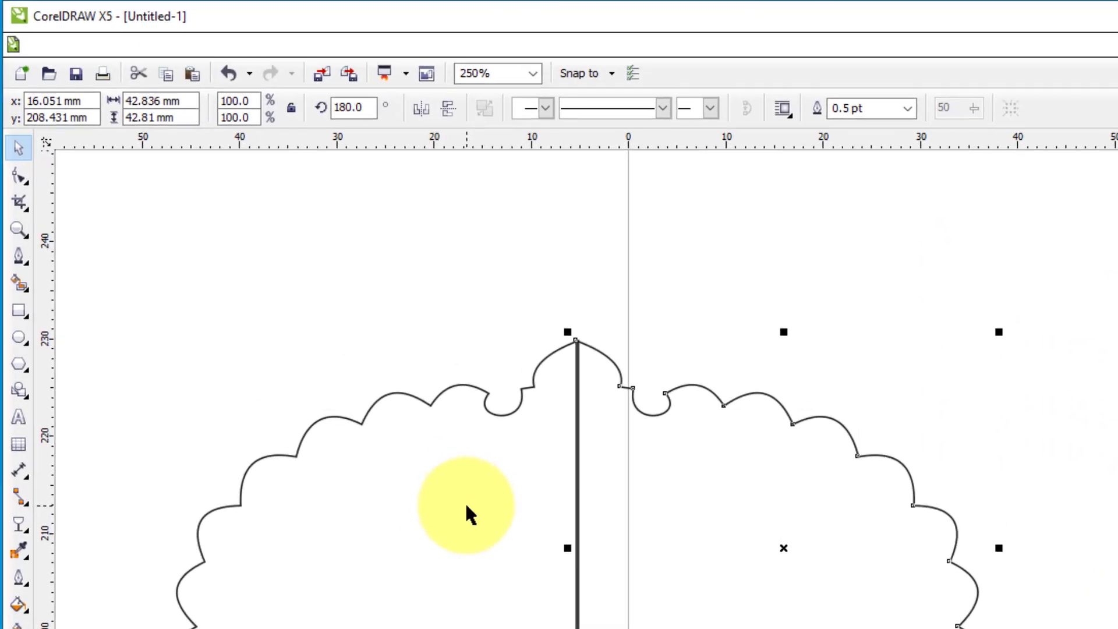
pyautogui.keyDown('shift'); pyautogui.click(318, 315); pyautogui.keyUp('shift')
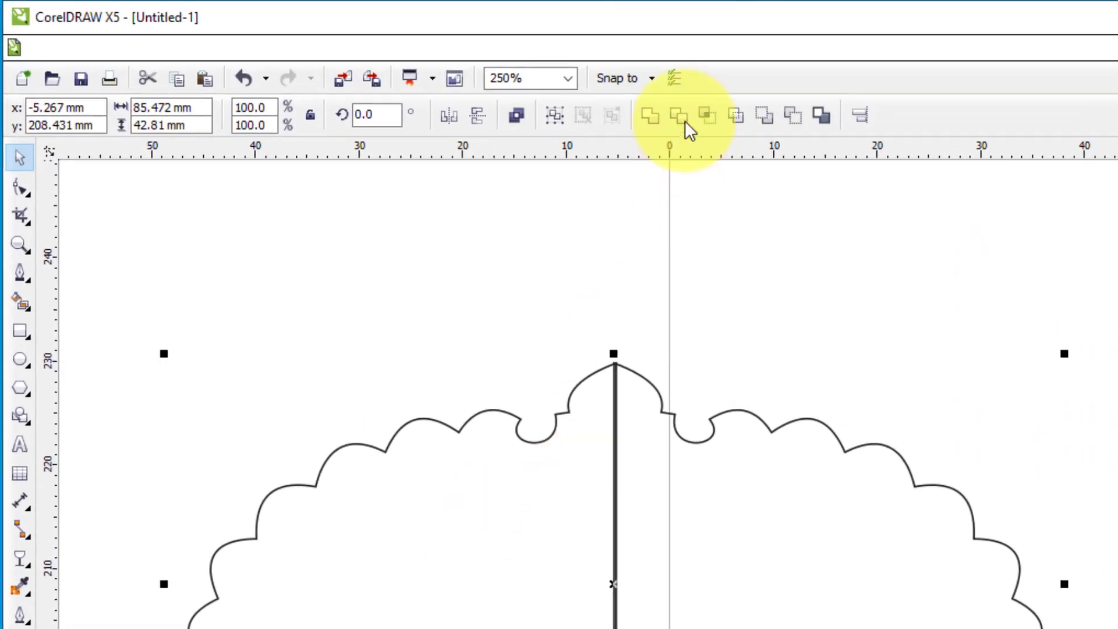
# - Weld the two selected arch halves into a single outline and deselect it
pyautogui.click(645, 120)
pyautogui.click(558, 287)
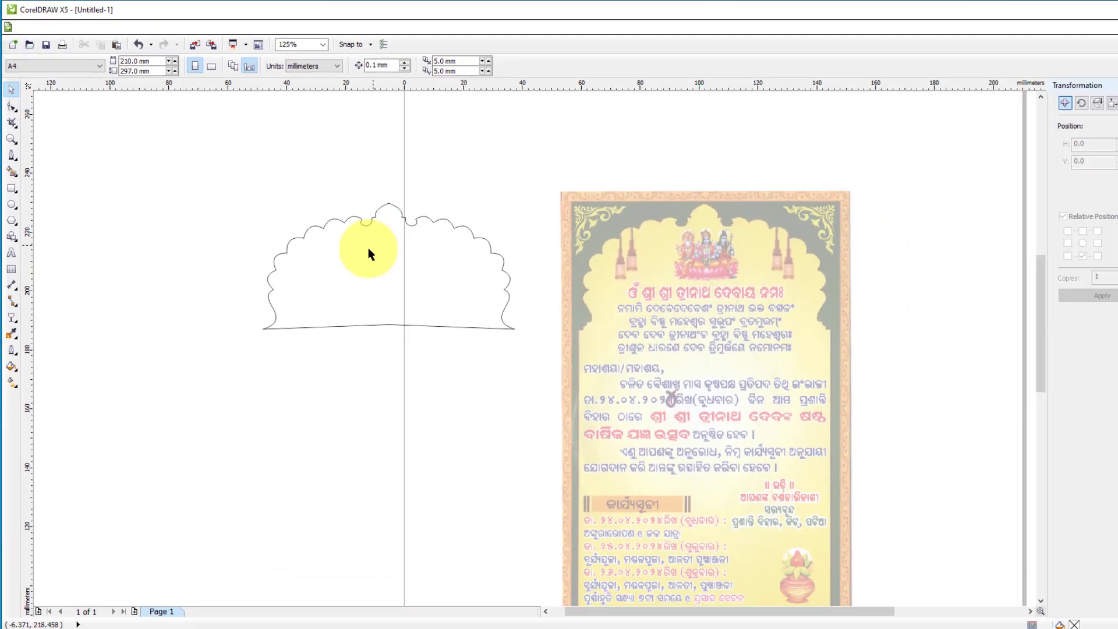
pyautogui.click(340, 235)
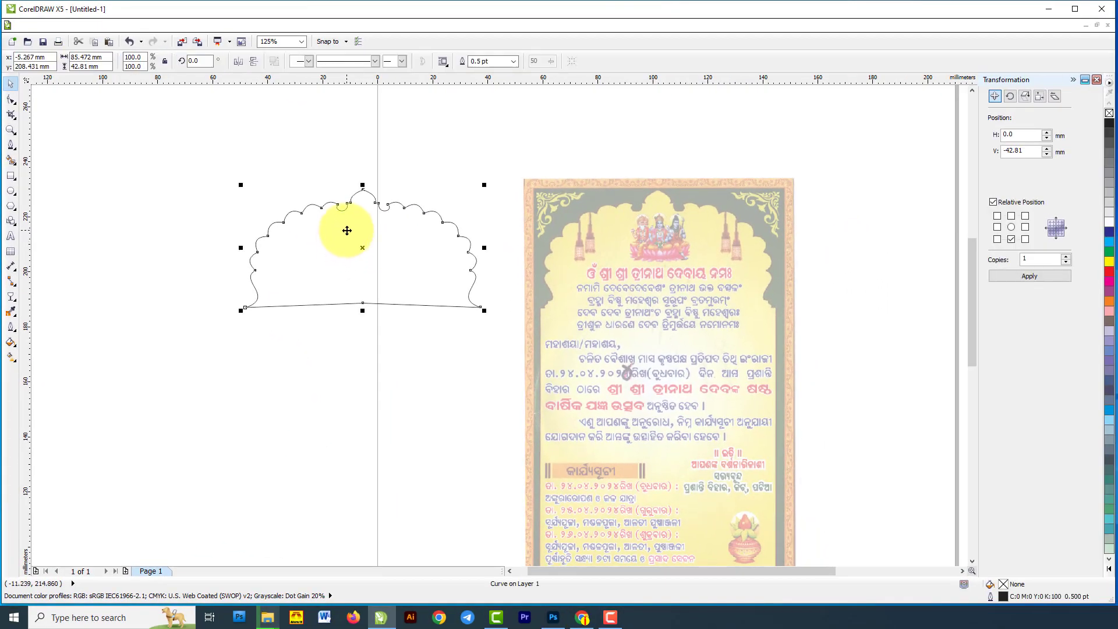
pyautogui.click(299, 163)
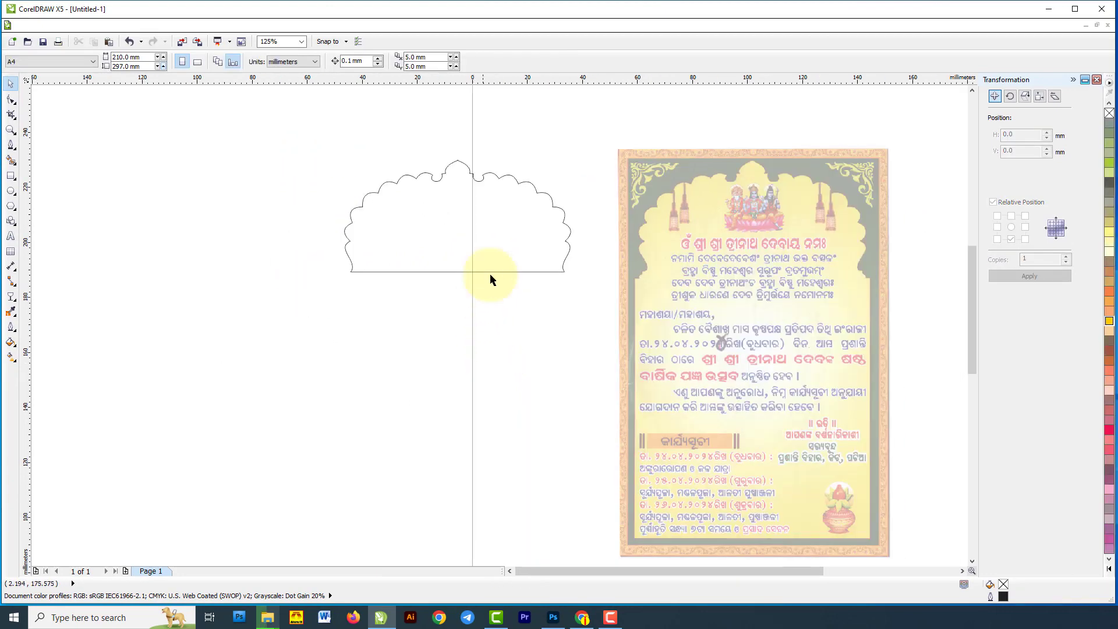
pyautogui.scroll(3, 490, 252)
pyautogui.scroll(-2, 474, 274)
pyautogui.scroll(2, 499, 242)
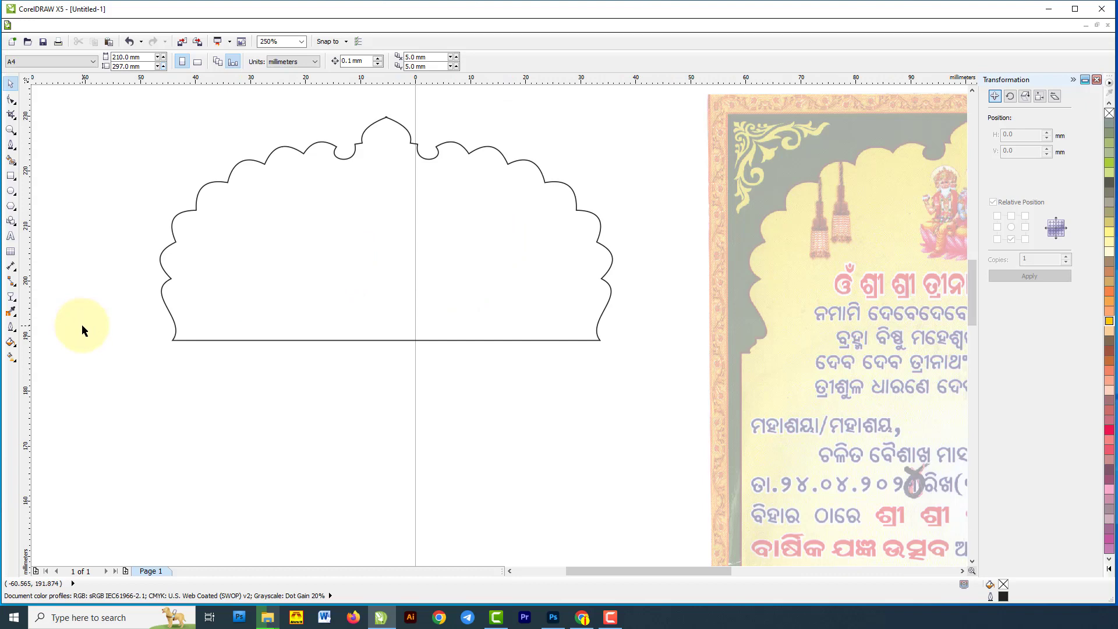
# - Draw a rectangle about 80 × 44 mm beneath the arch, slightly overlapping its straight base and extending just past both lower corners
pyautogui.click(12, 176)
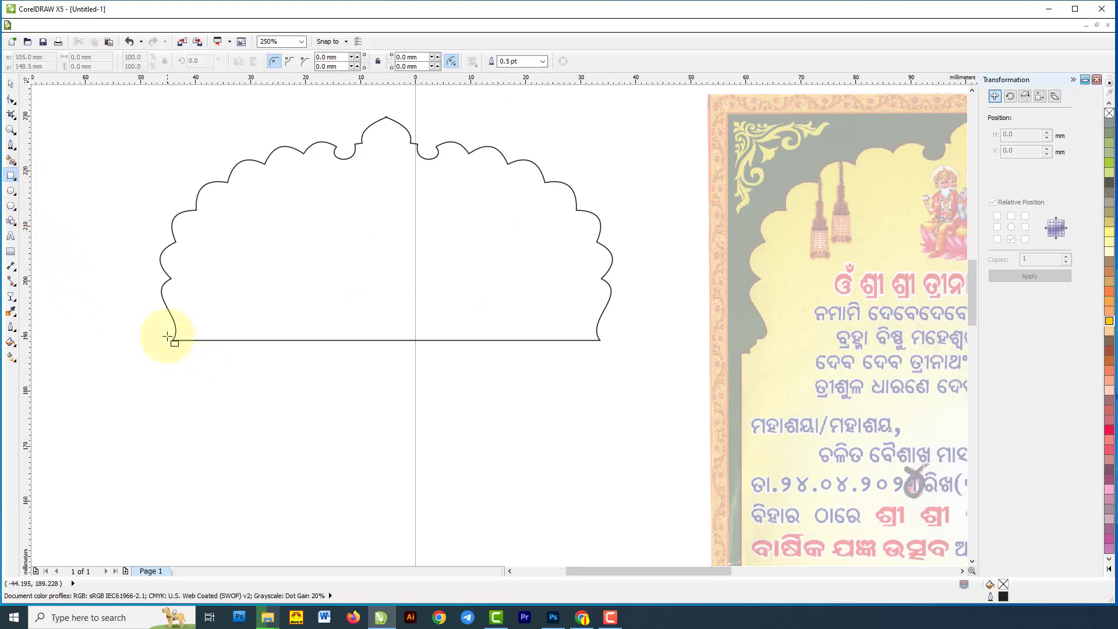
pyautogui.scroll(-2, 182, 304)
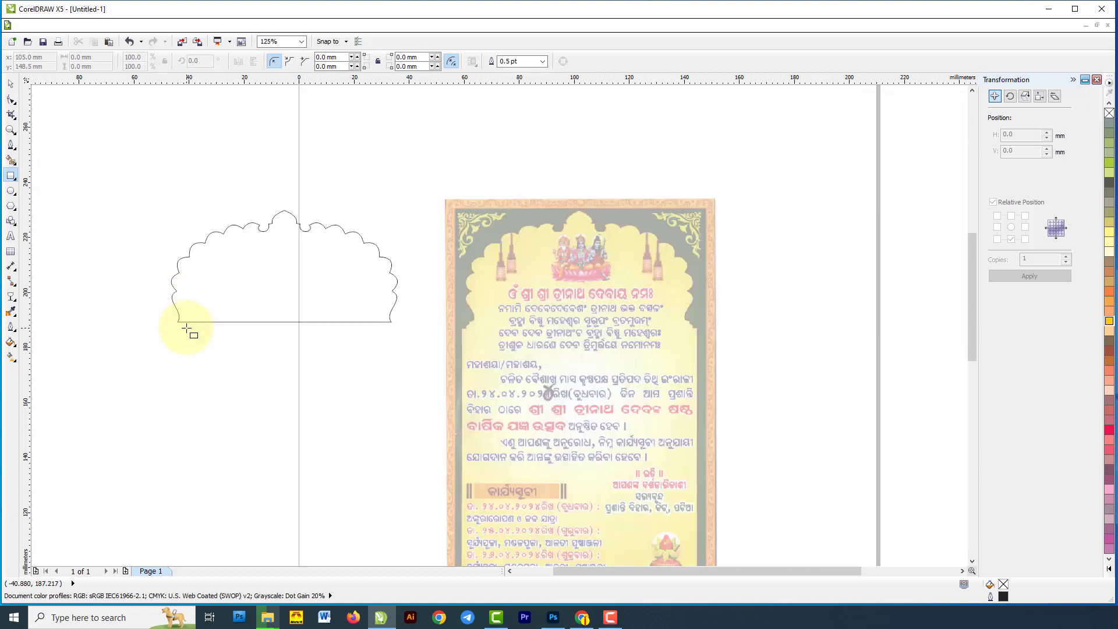
pyautogui.scroll(2, 177, 321)
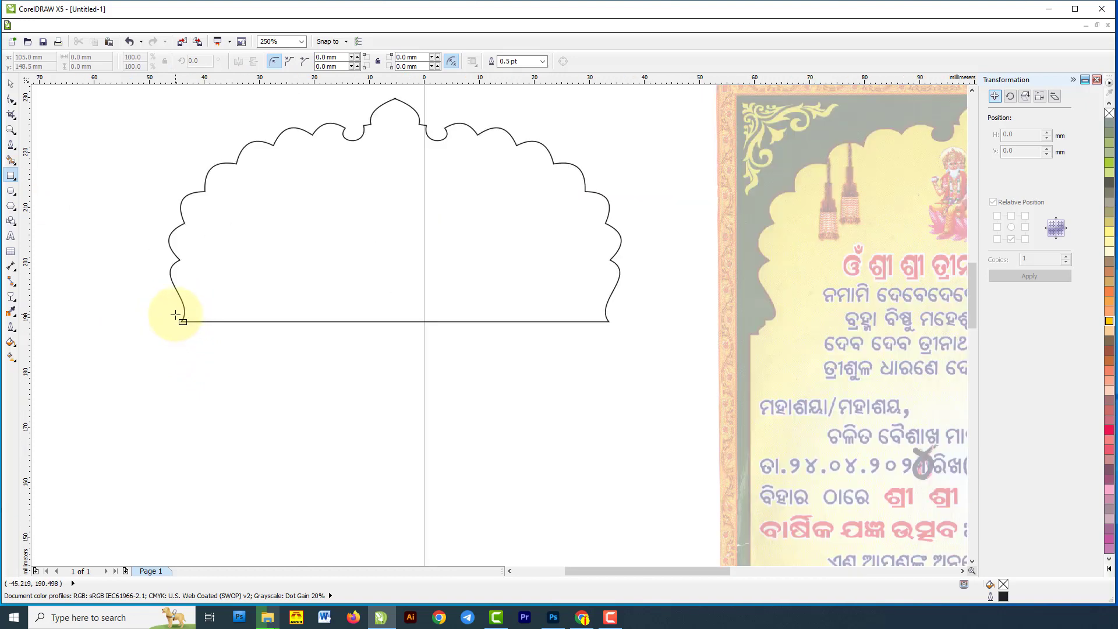
pyautogui.moveTo(176, 315)
pyautogui.mouseDown()
pyautogui.moveTo(382, 327)
pyautogui.moveTo(636, 392)
pyautogui.moveTo(605, 516)
pyautogui.moveTo(616, 559)
pyautogui.mouseUp()
# - Select the rectangle together with the scalloped arch and weld them into one shape
pyautogui.click(11, 83)
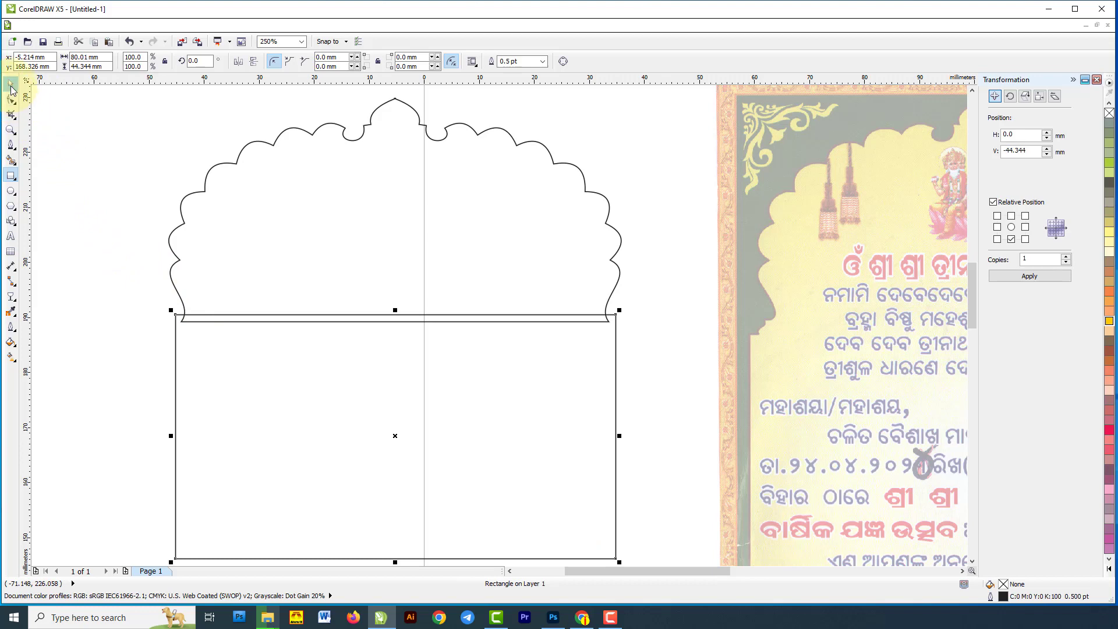
pyautogui.keyDown('shift'); pyautogui.click(275, 148); pyautogui.keyUp('shift')
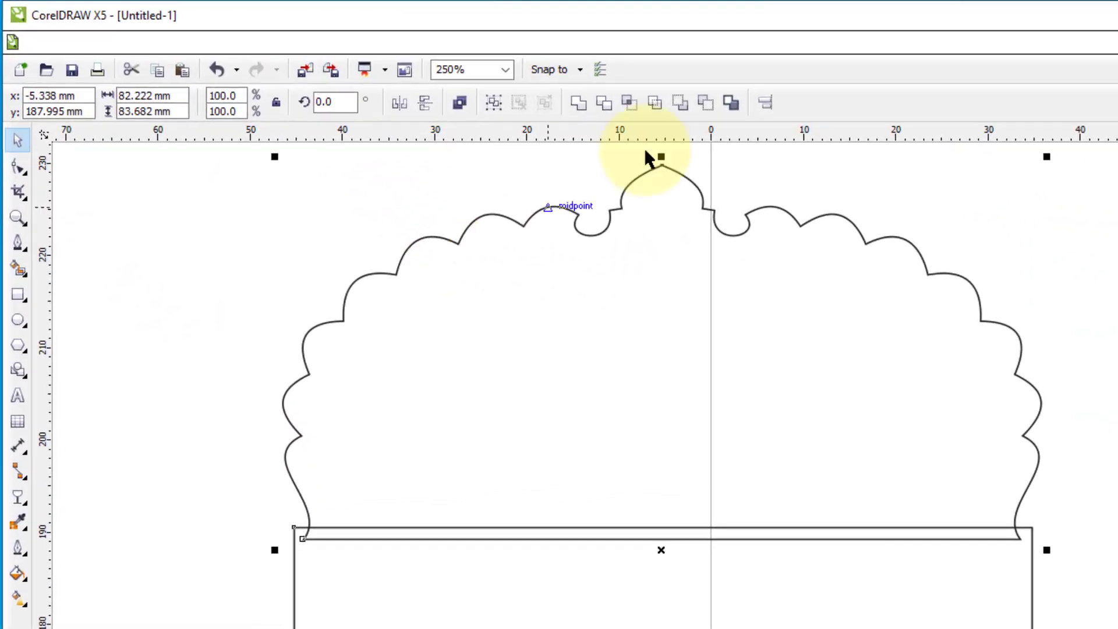
pyautogui.click(588, 111)
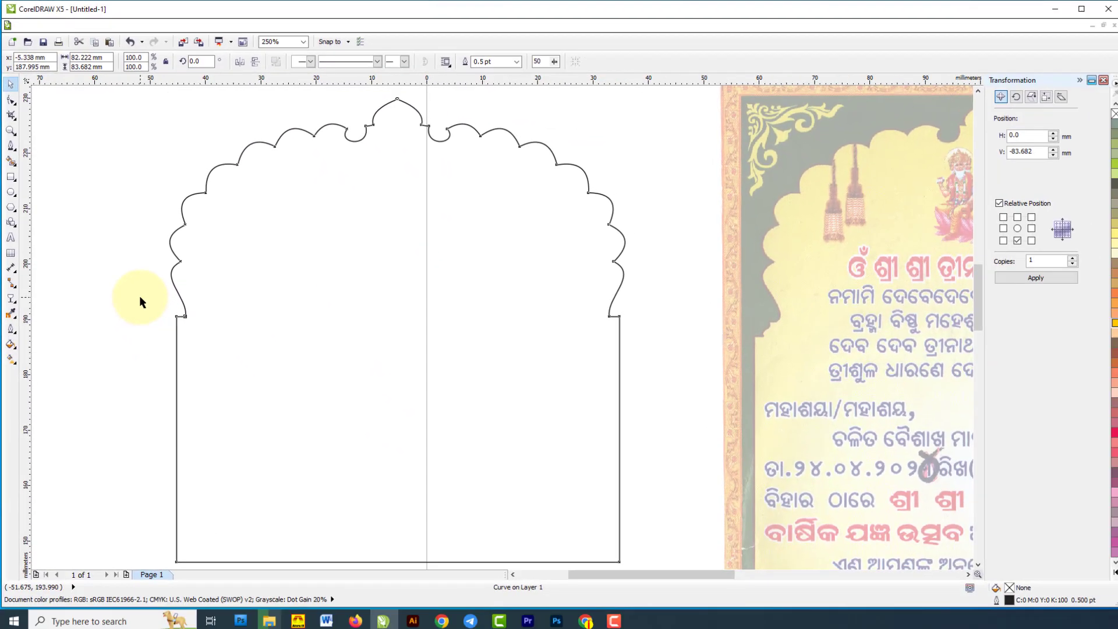
pyautogui.click(198, 420)
pyautogui.scroll(-1, 537, 300)
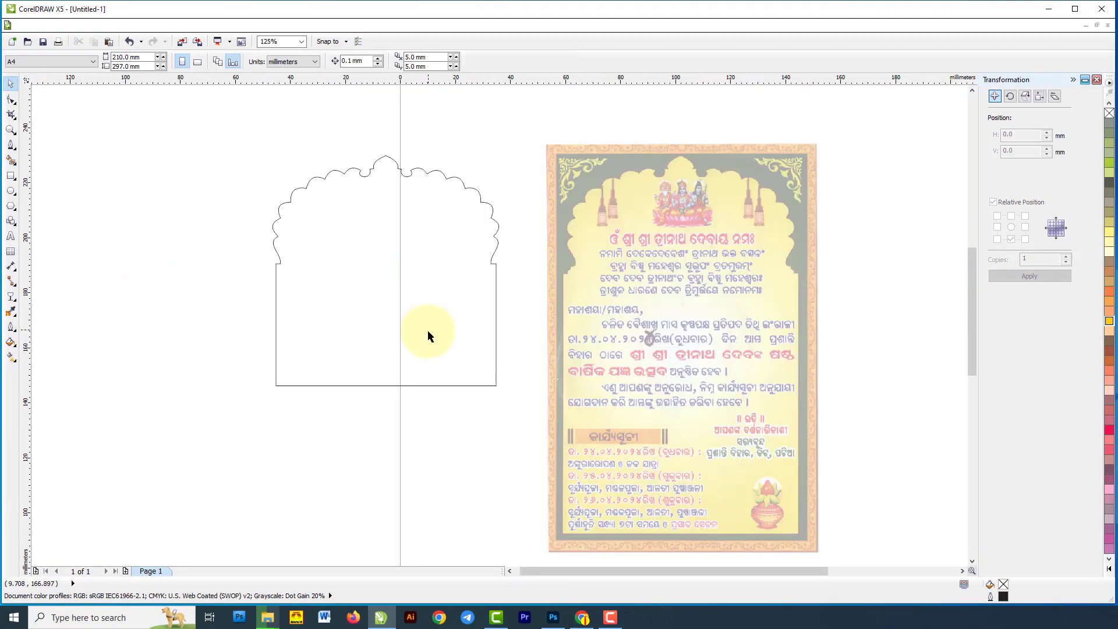
# - Try to stretch the whole welded arch downward to about 137 mm tall, and undo the stretch
pyautogui.click(495, 381)
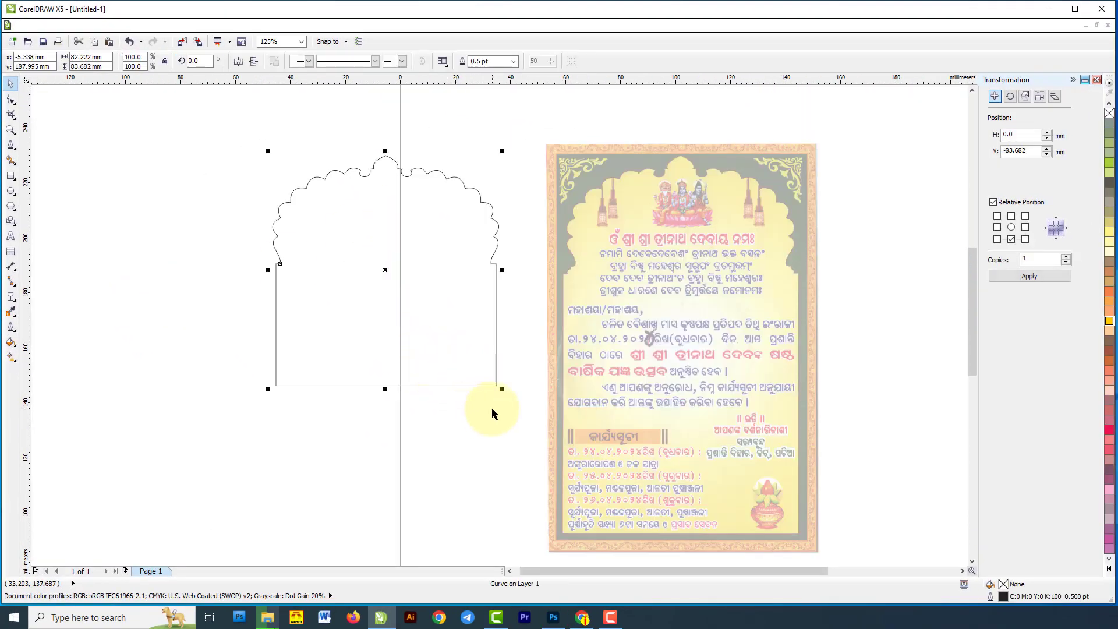
pyautogui.click(11, 99)
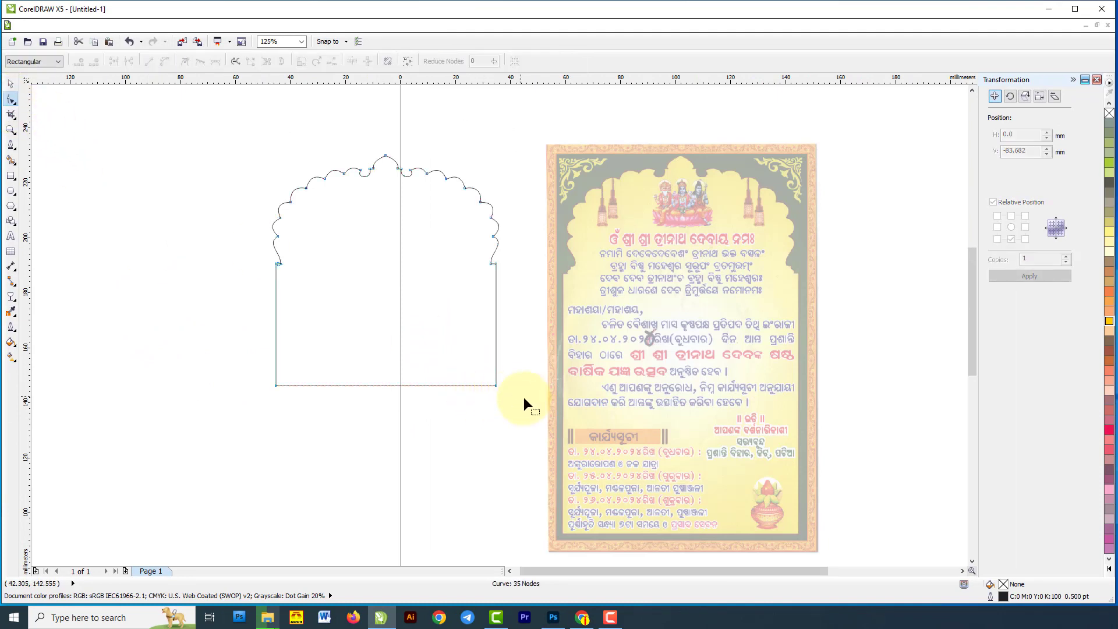
pyautogui.click(11, 83)
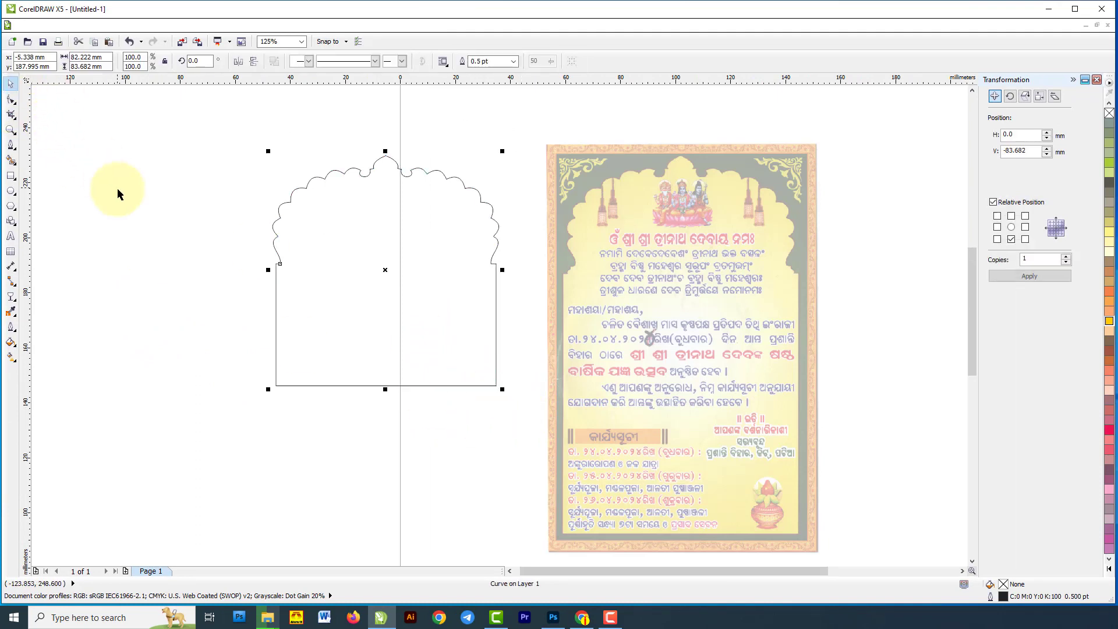
pyautogui.click(117, 188)
pyautogui.click(315, 220)
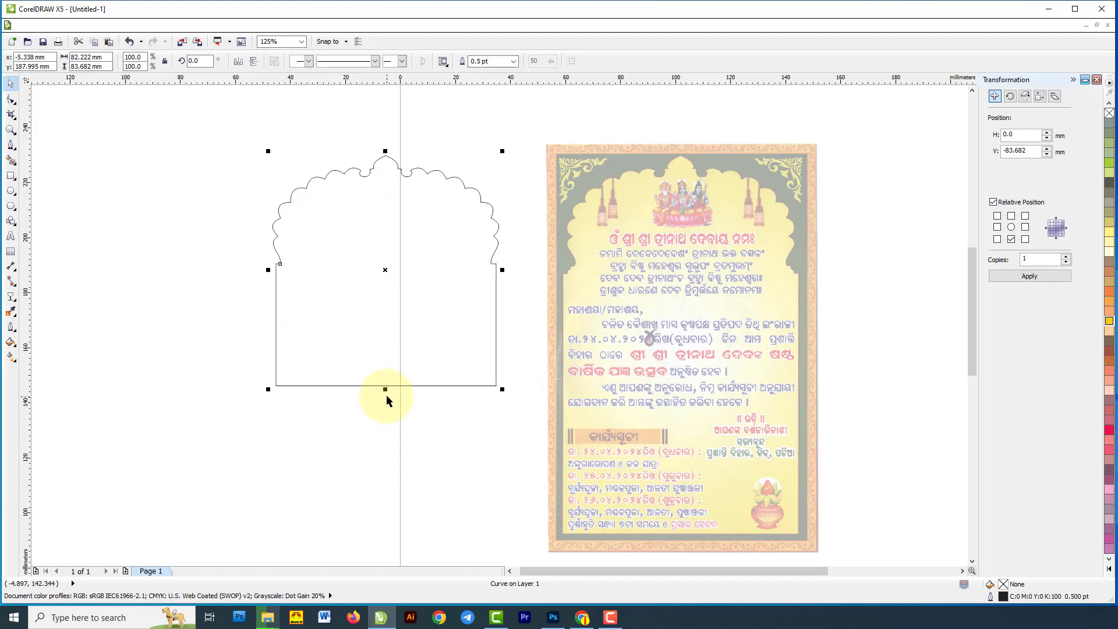
pyautogui.moveTo(385, 390); pyautogui.dragTo(409, 538)
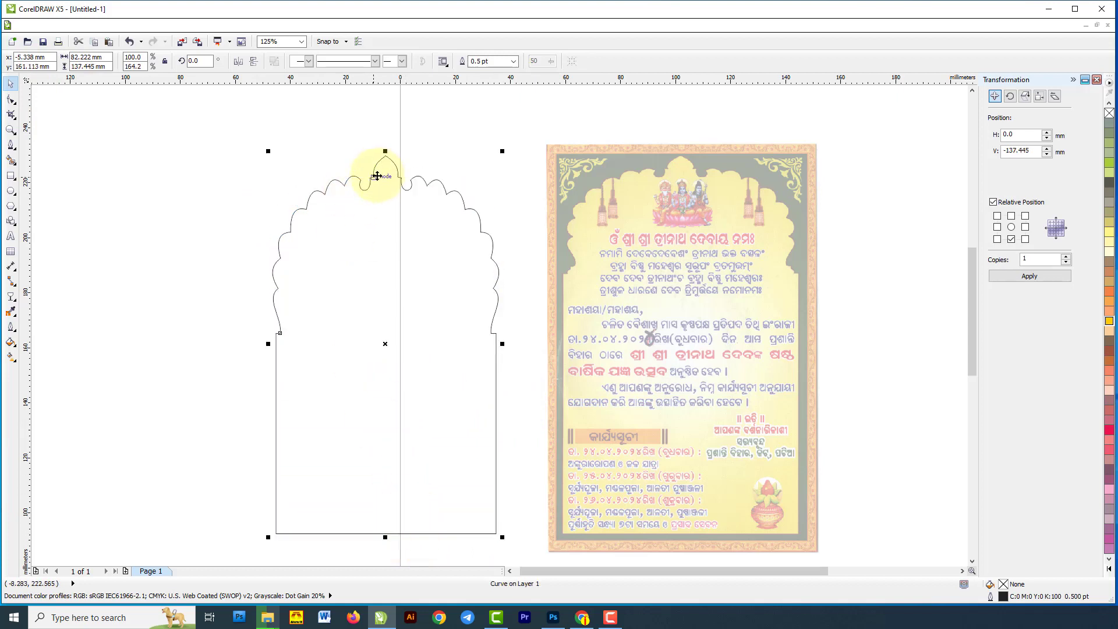
pyautogui.hotkey('ctrl', 'z')
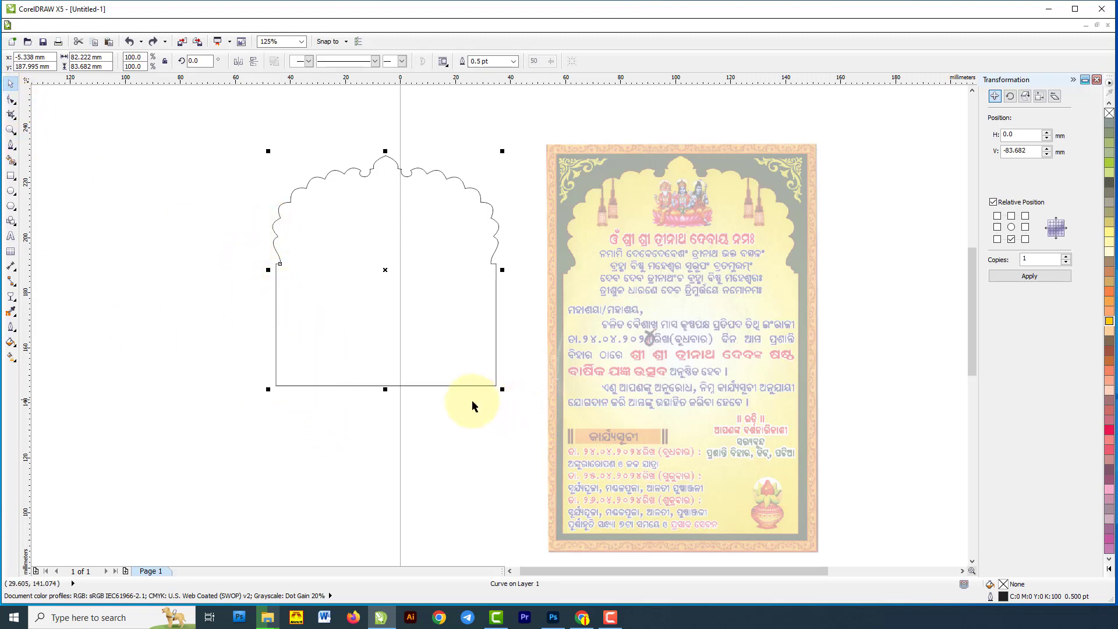
# - Try to pull the outline's two bottom corner nodes down freehand with the Shape tool, and undo the moves
pyautogui.scroll(2, 437, 418)
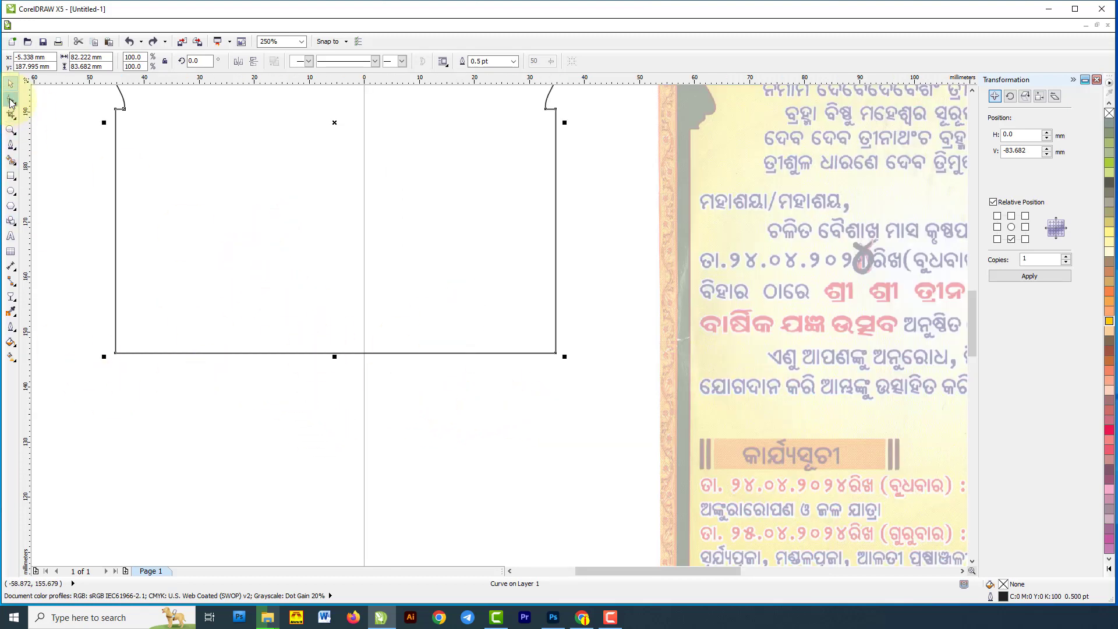
pyautogui.click(10, 100)
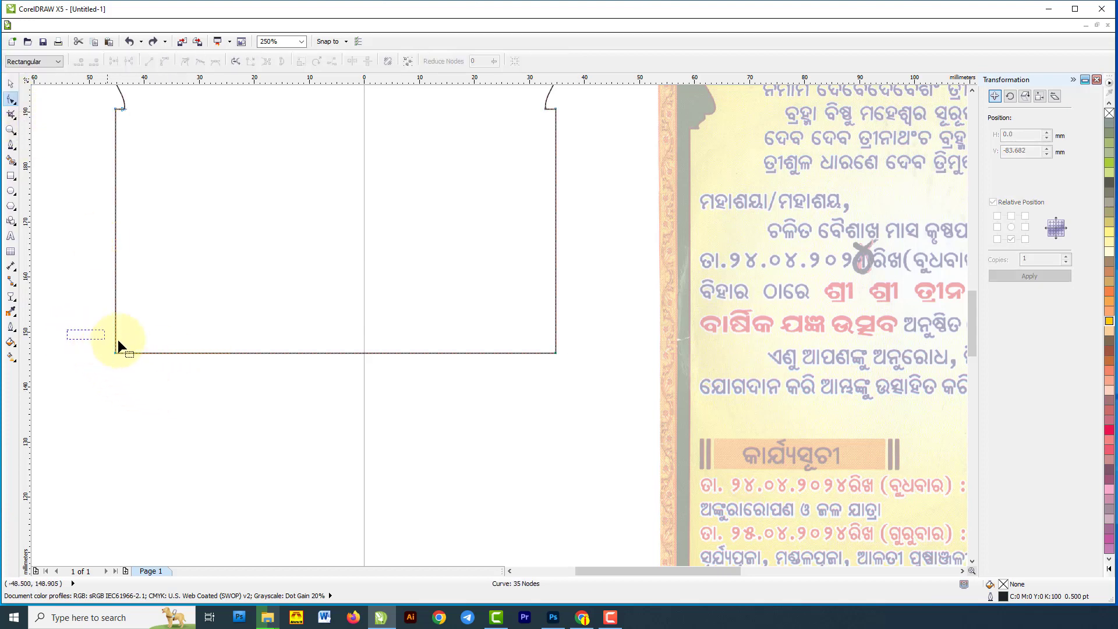
pyautogui.moveTo(118, 340); pyautogui.dragTo(622, 410)
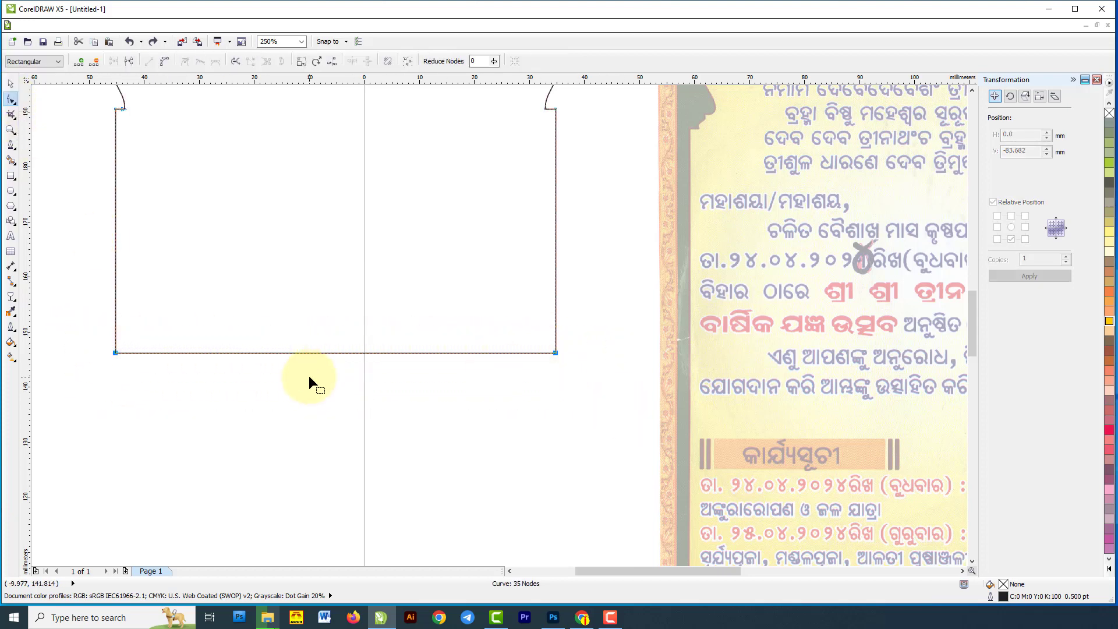
pyautogui.scroll(-2, 554, 351)
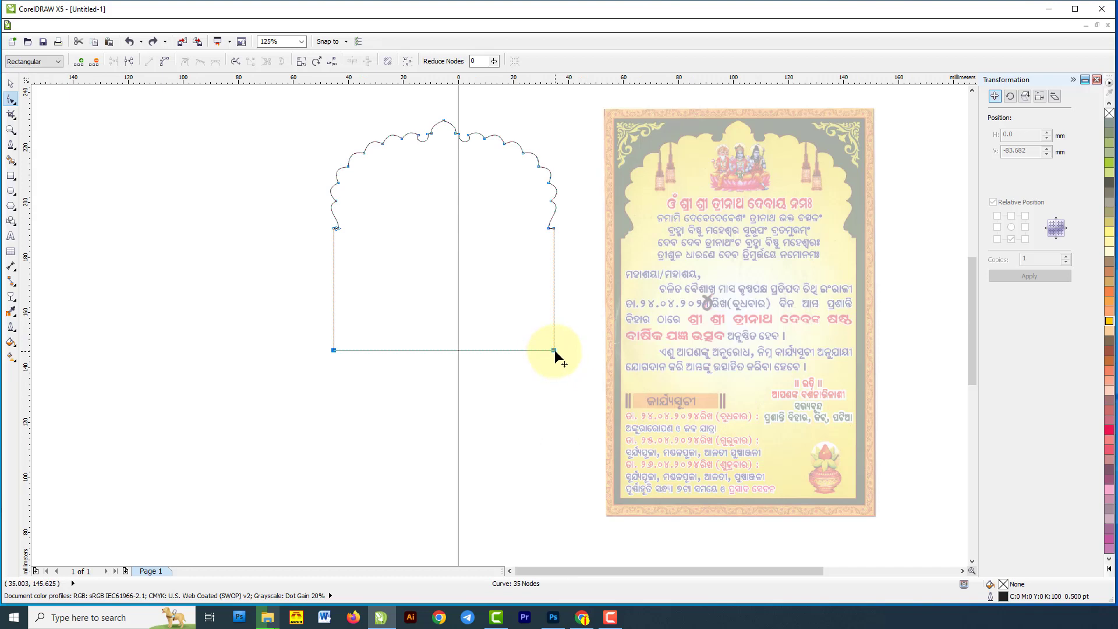
pyautogui.moveTo(554, 354); pyautogui.dragTo(556, 371)
pyautogui.hotkey('ctrl', 'z')
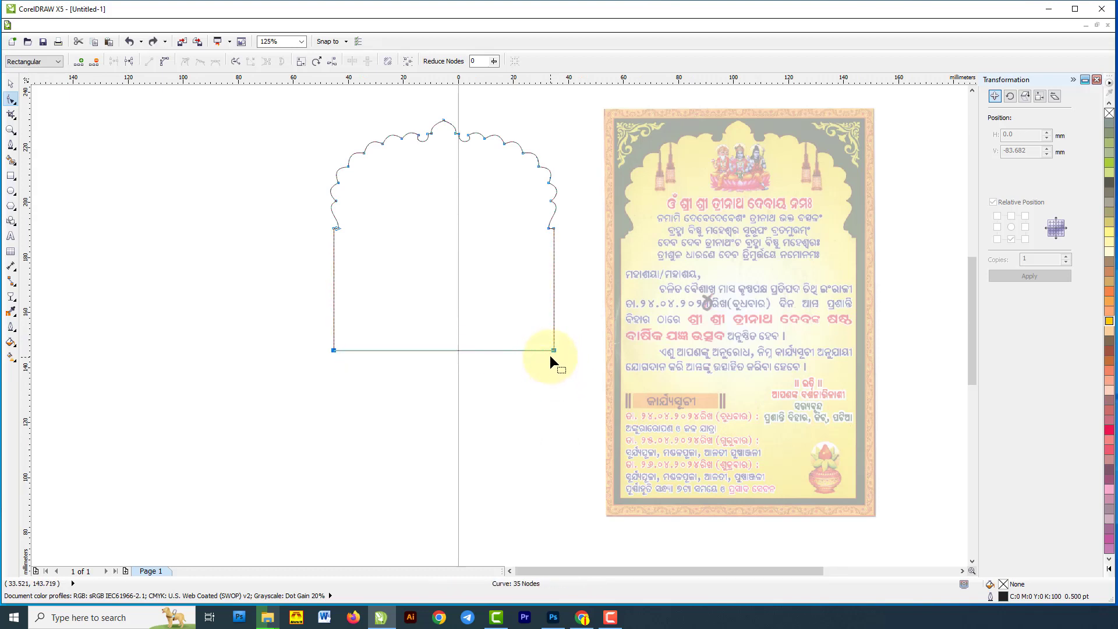
pyautogui.moveTo(282, 338); pyautogui.dragTo(616, 410)
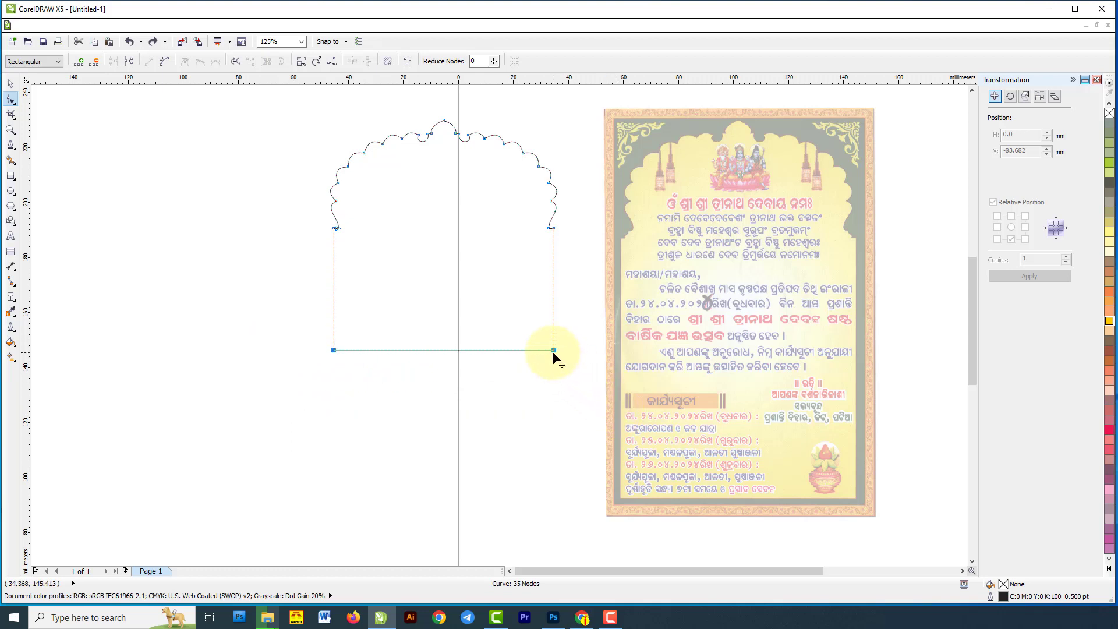
pyautogui.moveTo(276, 331); pyautogui.dragTo(591, 399)
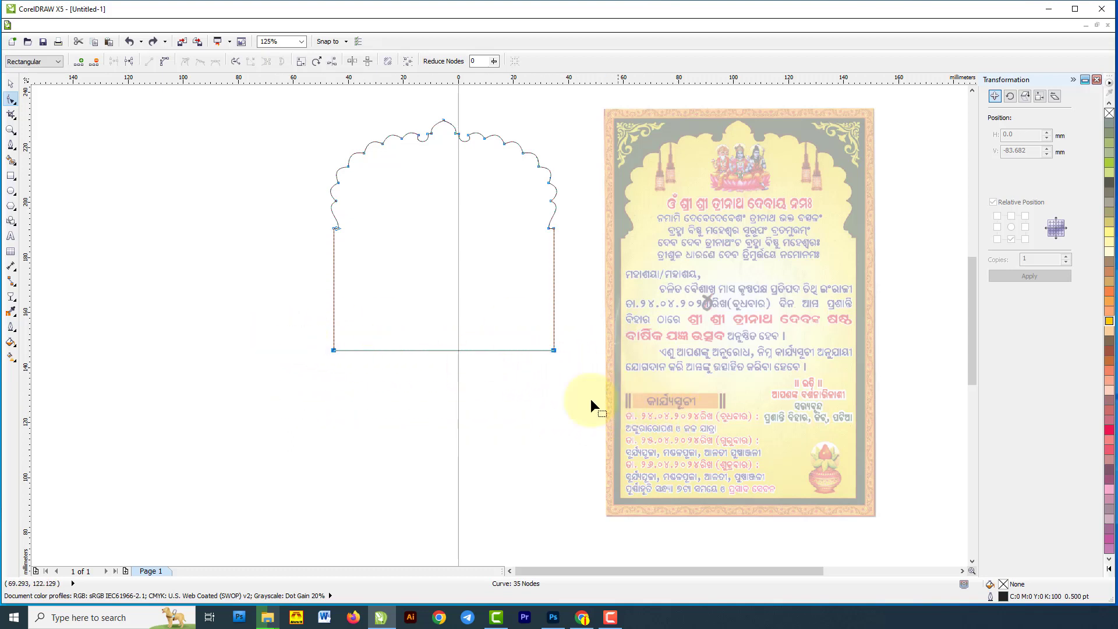
pyautogui.moveTo(554, 348); pyautogui.dragTo(560, 382)
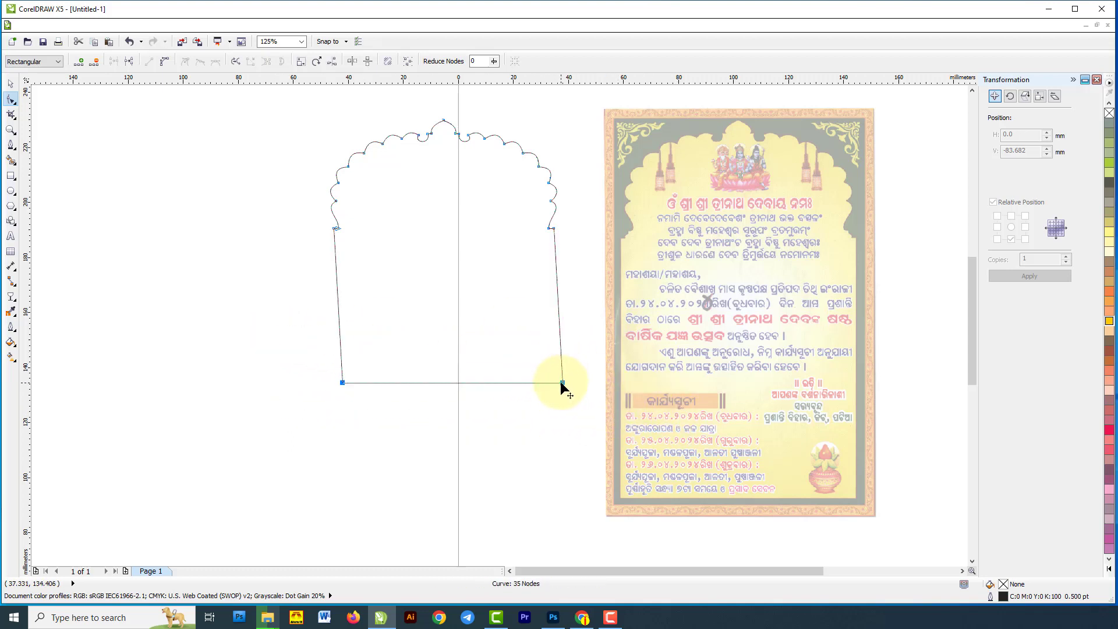
pyautogui.hotkey('ctrl', 'z')
# - With the Shape tool, move both bottom corner nodes straight down together, making the outline about 135 mm tall
pyautogui.moveTo(283, 330); pyautogui.dragTo(615, 399)
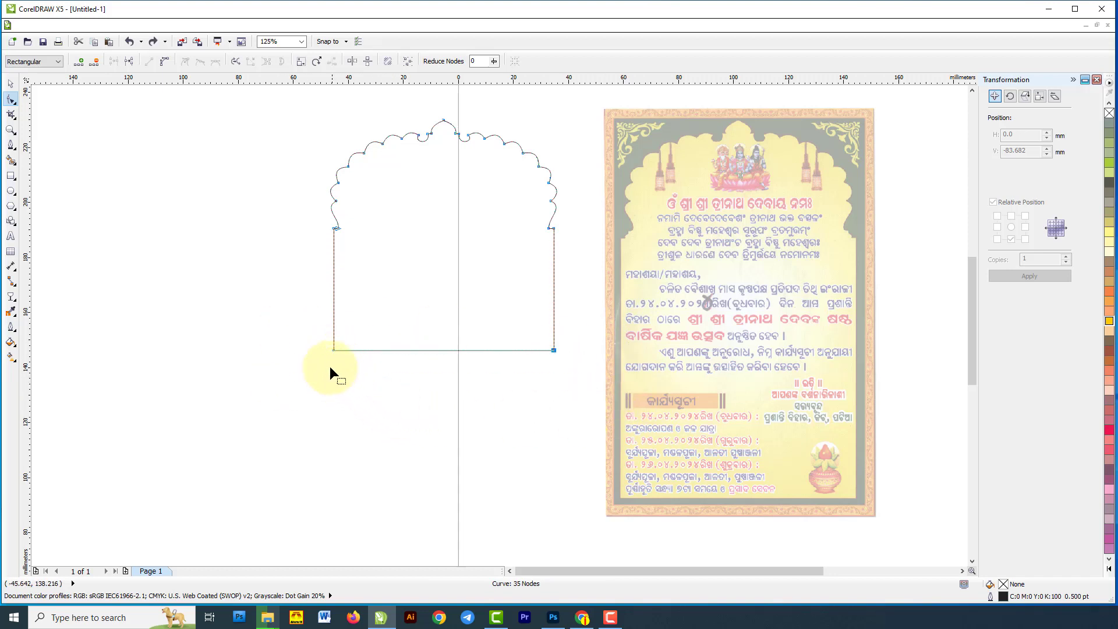
pyautogui.moveTo(293, 332); pyautogui.dragTo(676, 414)
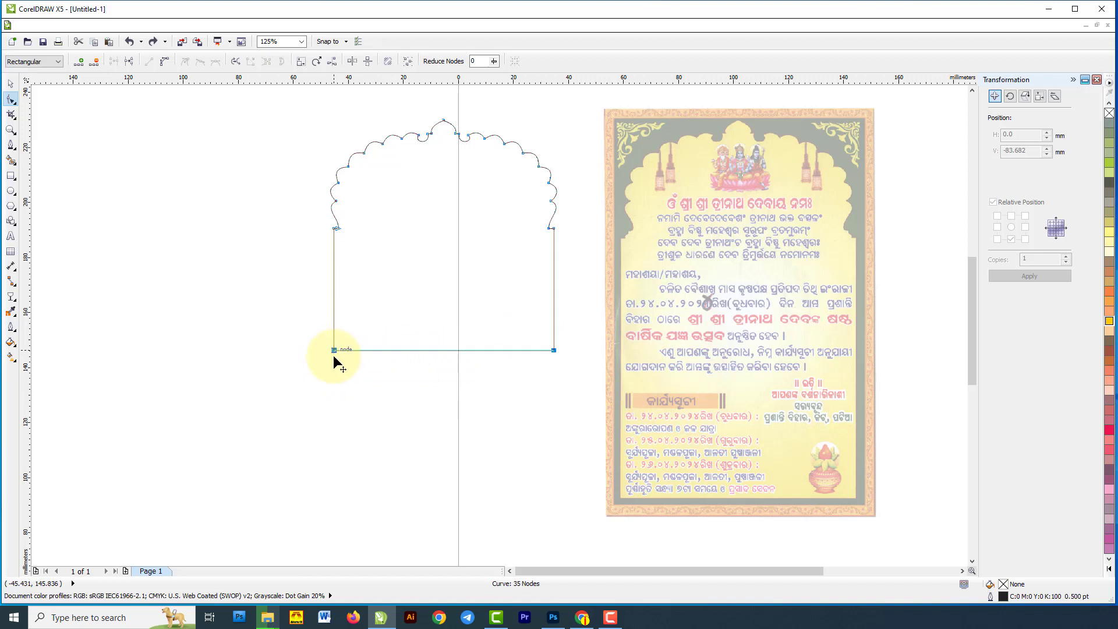
pyautogui.moveTo(333, 355); pyautogui.dragTo(337, 491)
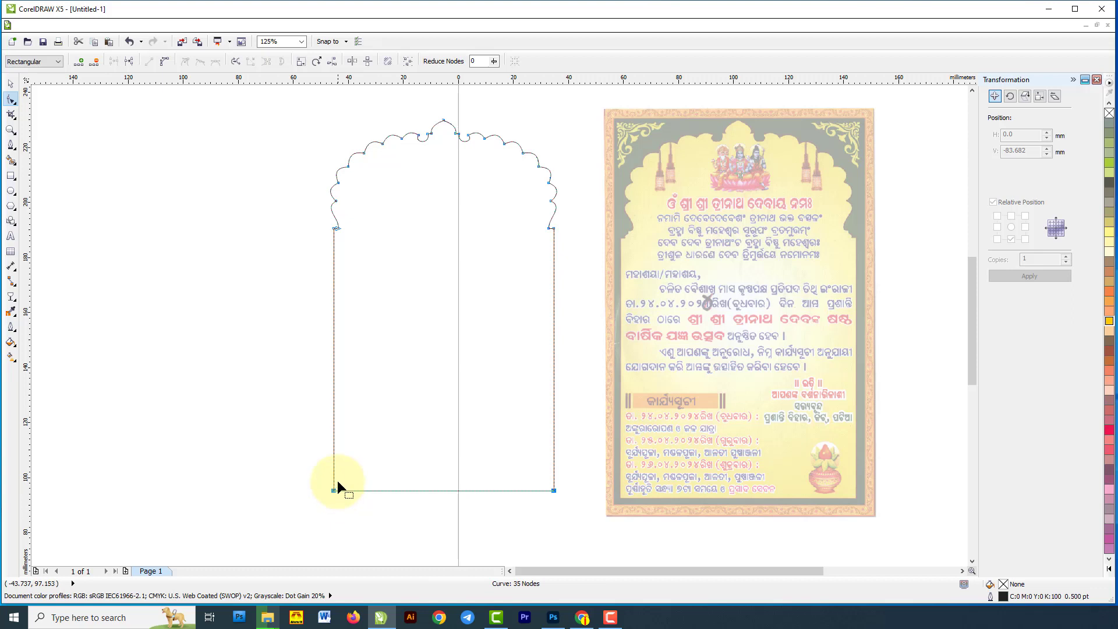
pyautogui.click(10, 84)
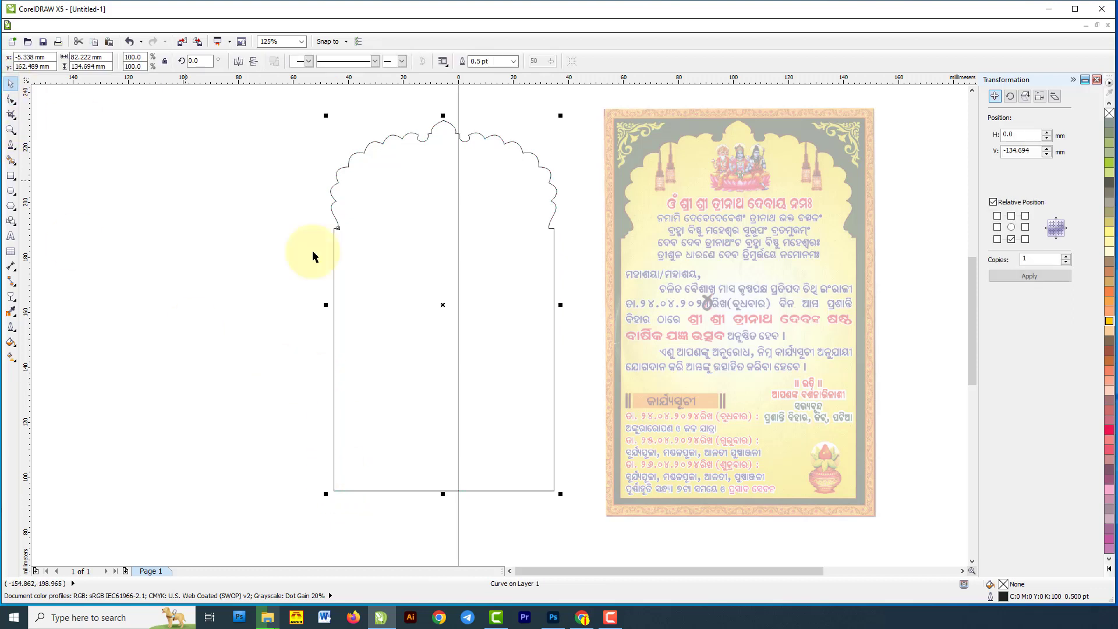
# - Fill the arch shape with the khaki colour C0 M0 Y60 K20 and set its outline width to 1.5 pt
pyautogui.click(1109, 228)
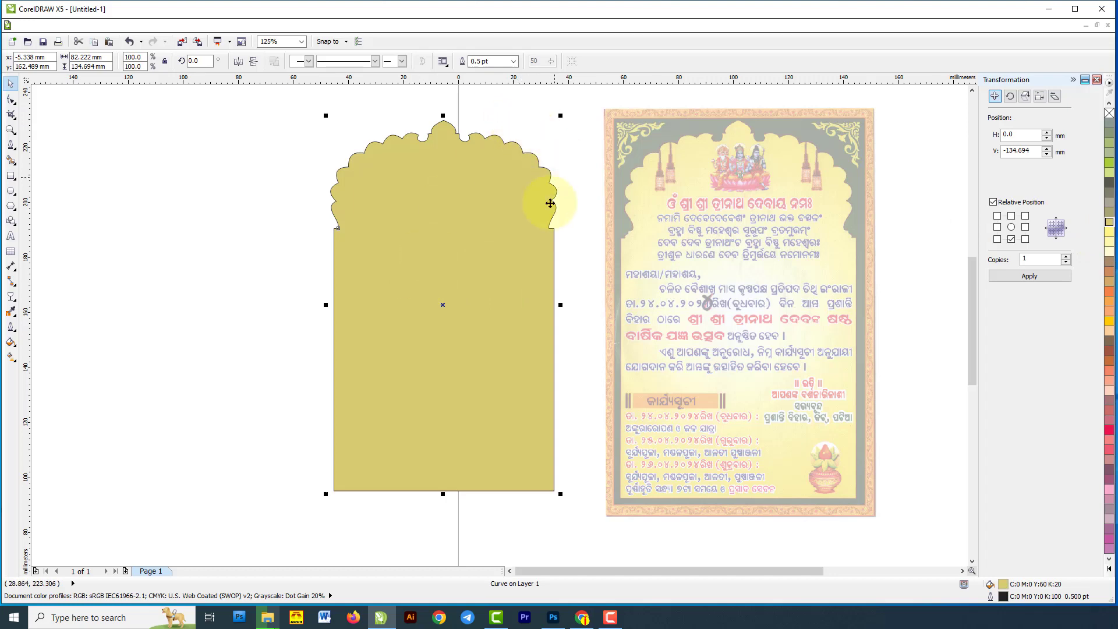
pyautogui.scroll(4, 588, 173)
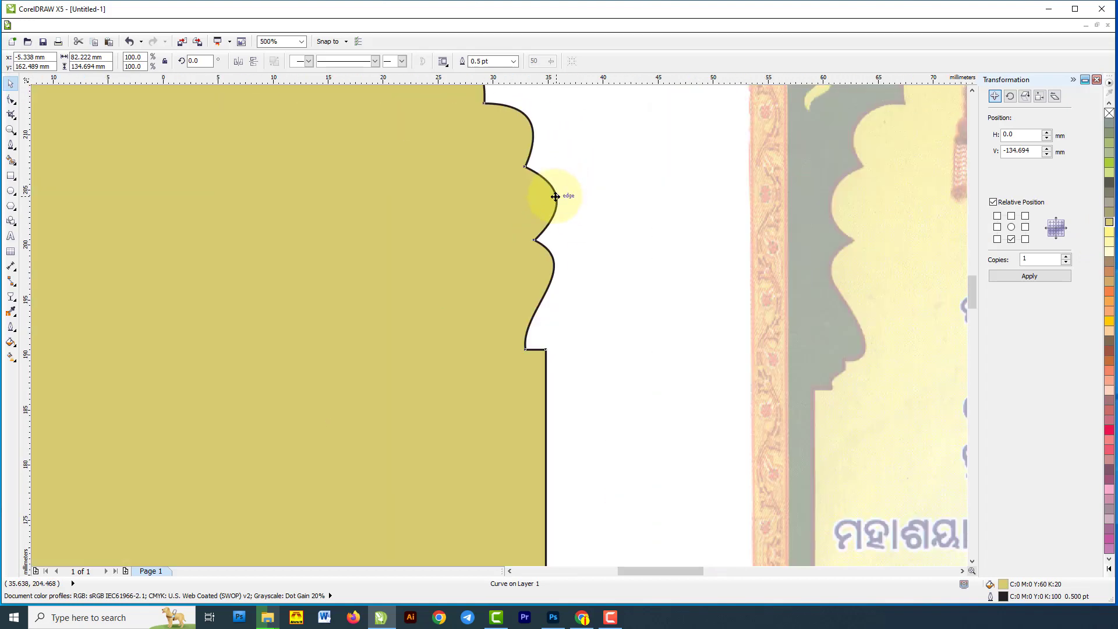
pyautogui.click(481, 61)
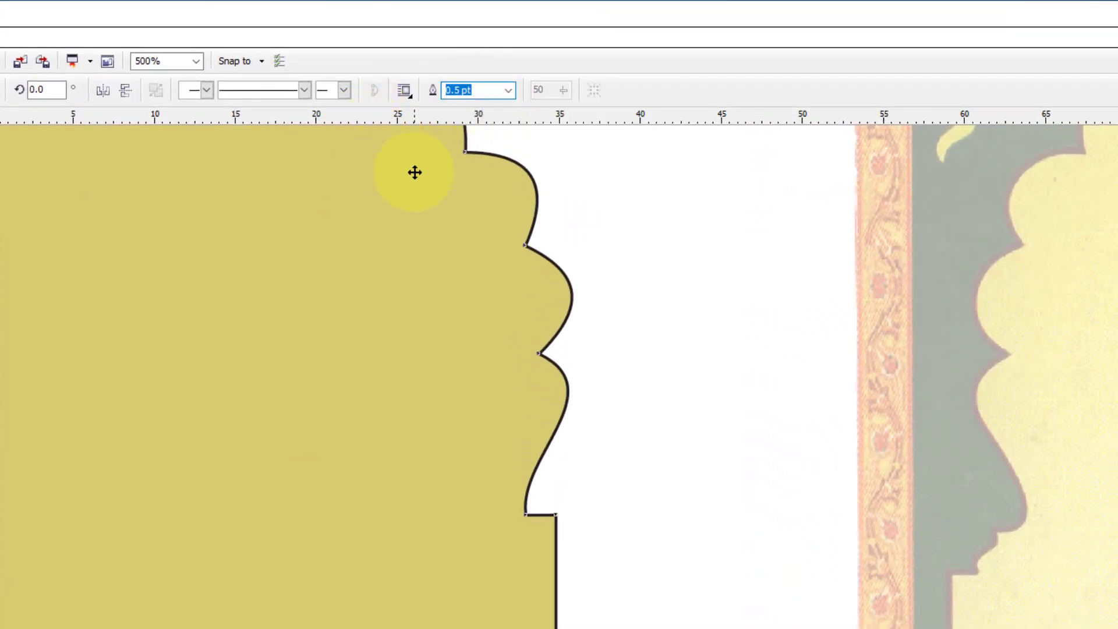
pyautogui.write('1.5')
pyautogui.press('Return')
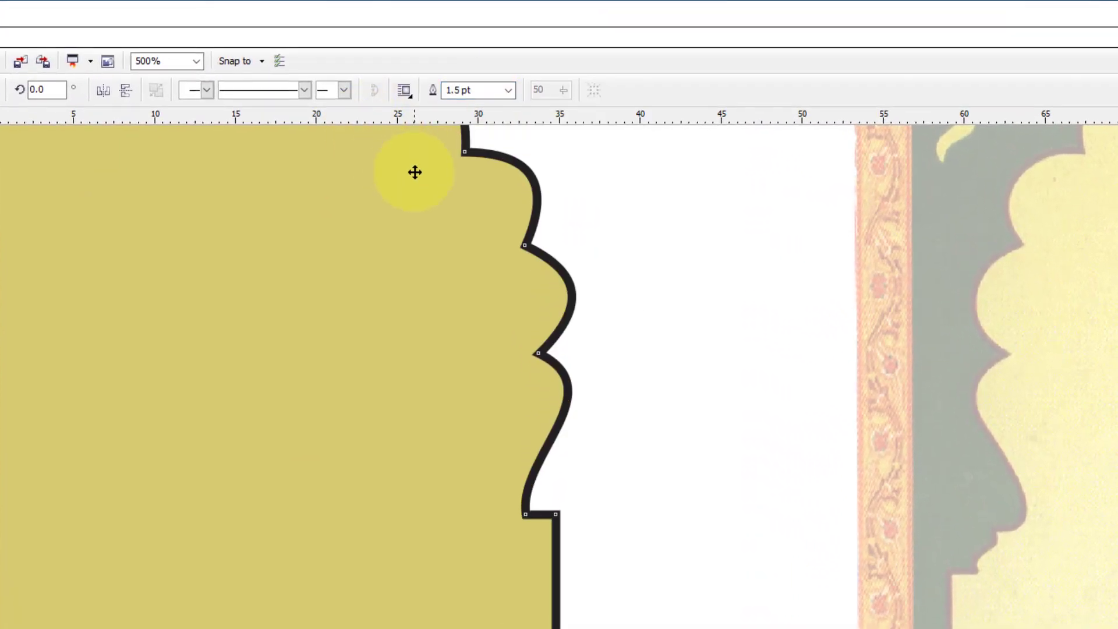
pyautogui.scroll(-6, 501, 425)
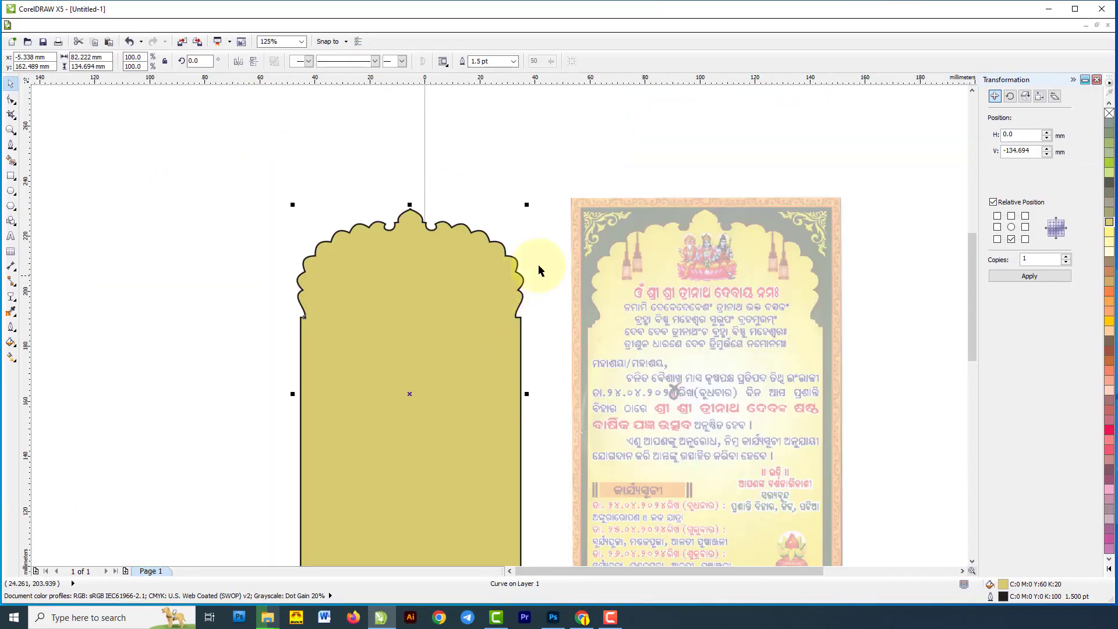
pyautogui.scroll(5, 539, 265)
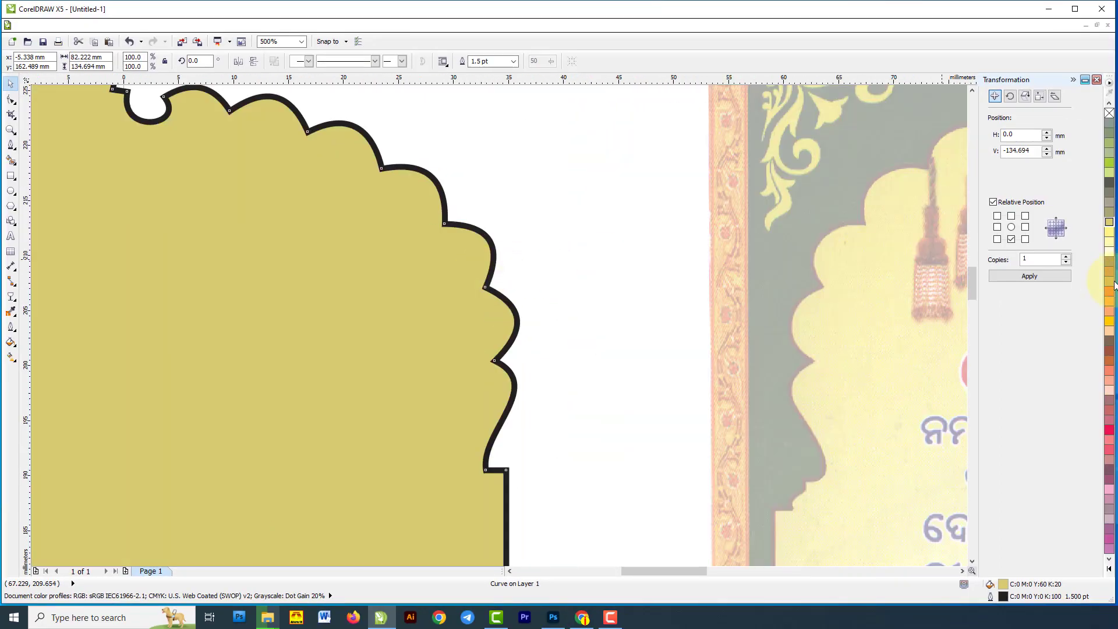
# - Colour the arch panel's outline orange C0 M60 Y80 K0 and its fill pale yellow C0 M0 Y40 K0
pyautogui.rightClick(1109, 272)
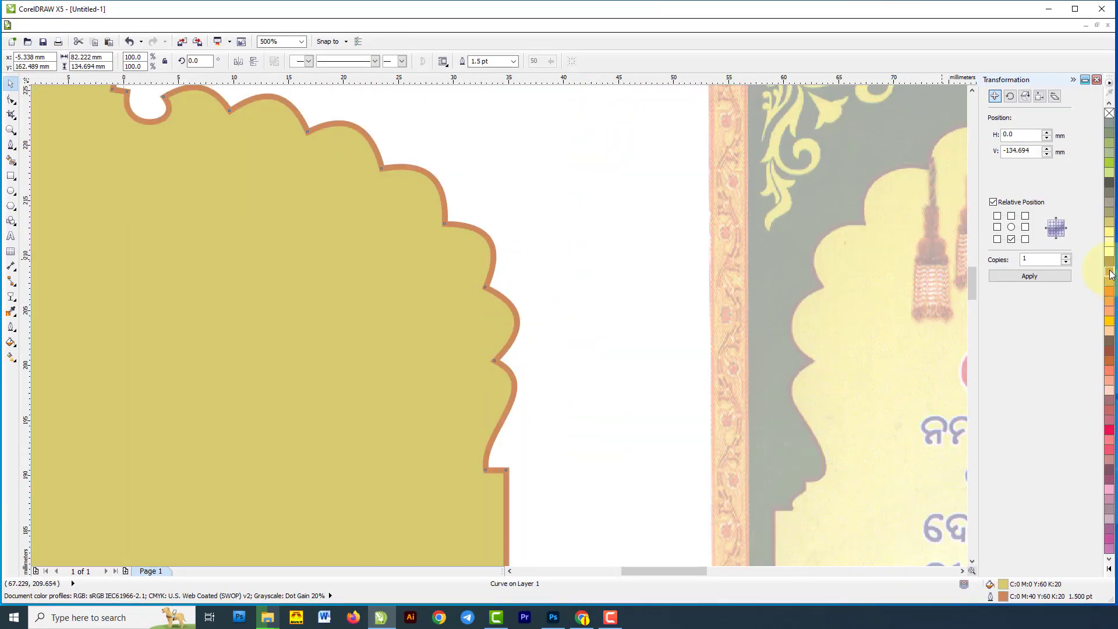
pyautogui.scroll(-1, 618, 224)
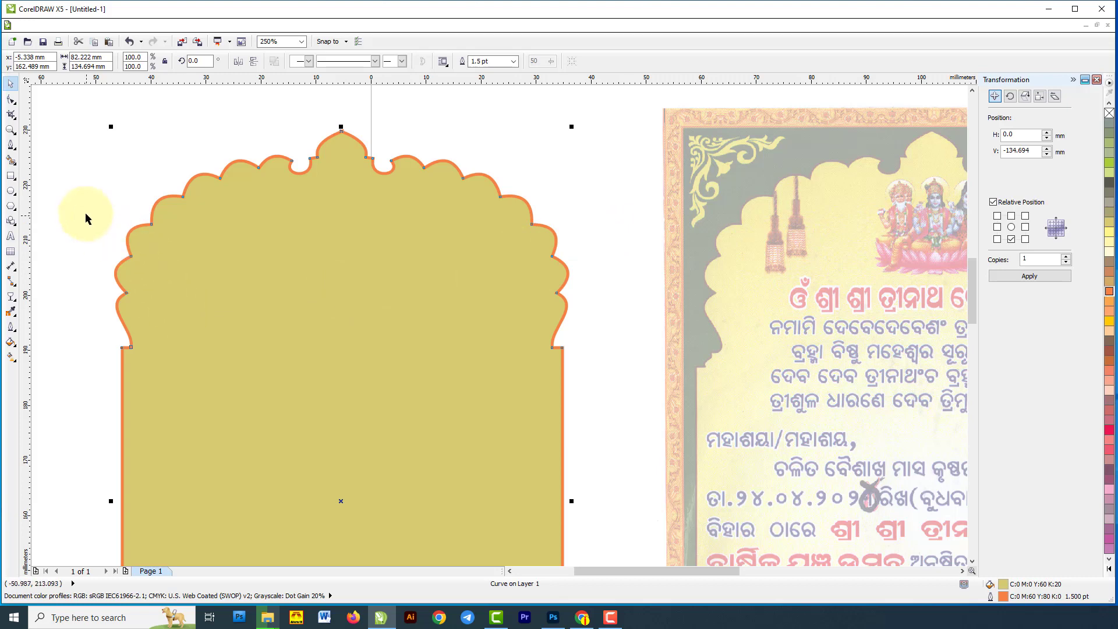
pyautogui.click(1111, 240)
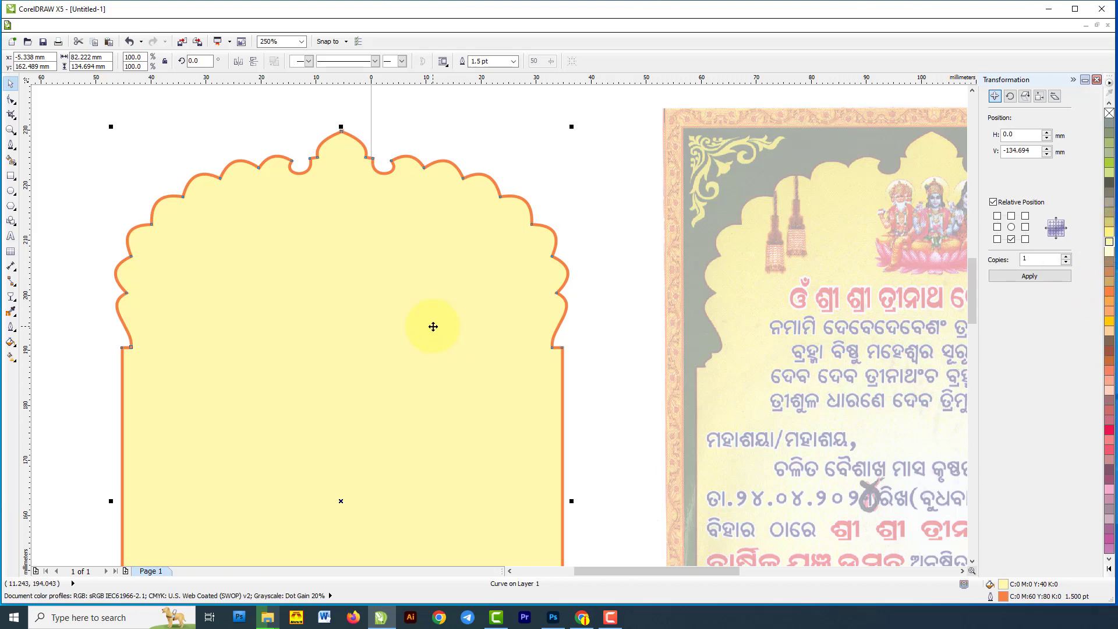
# - Move the reference card image out to the page's right edge and place the arch panel inside the page beside it
pyautogui.scroll(-3, 526, 277)
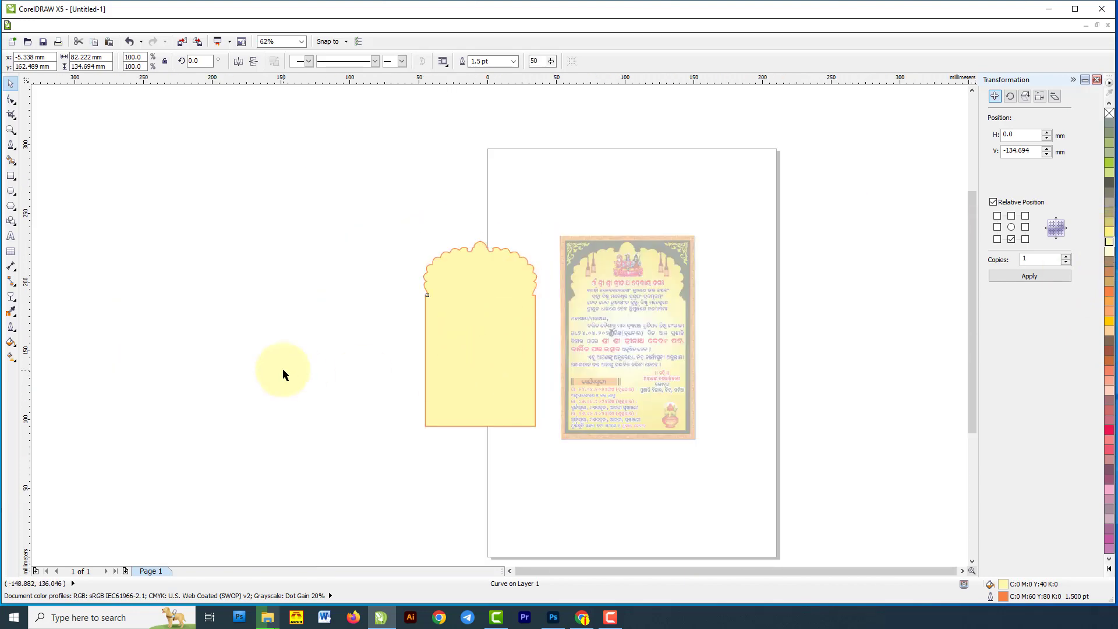
pyautogui.click(281, 374)
pyautogui.moveTo(618, 315); pyautogui.dragTo(725, 301)
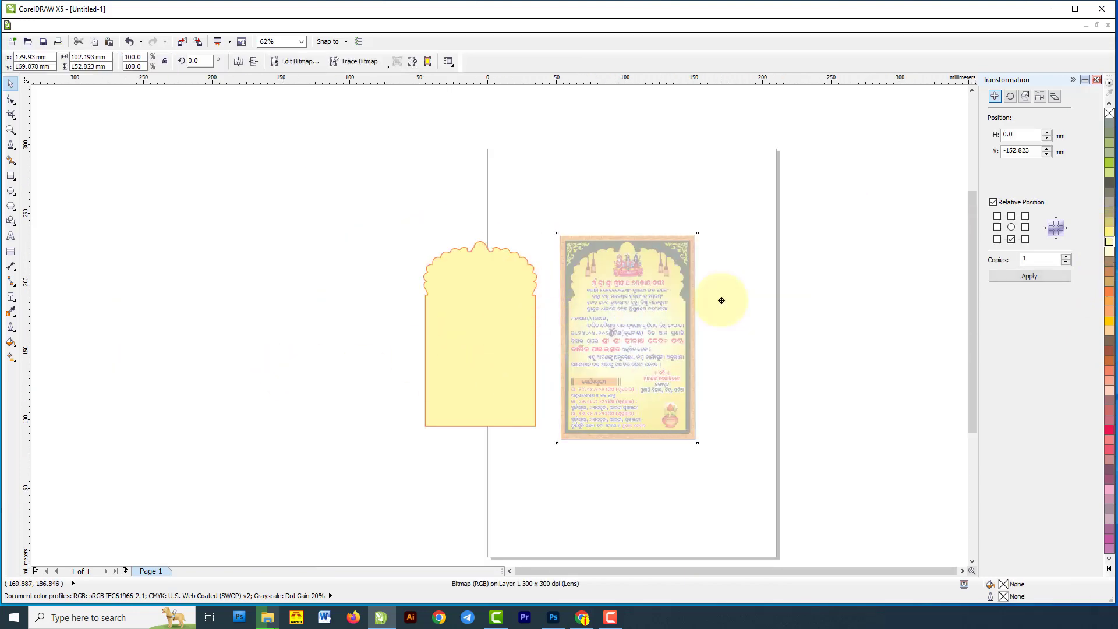
pyautogui.moveTo(507, 317); pyautogui.dragTo(612, 302)
pyautogui.click(731, 304)
pyautogui.moveTo(732, 306); pyautogui.dragTo(788, 300)
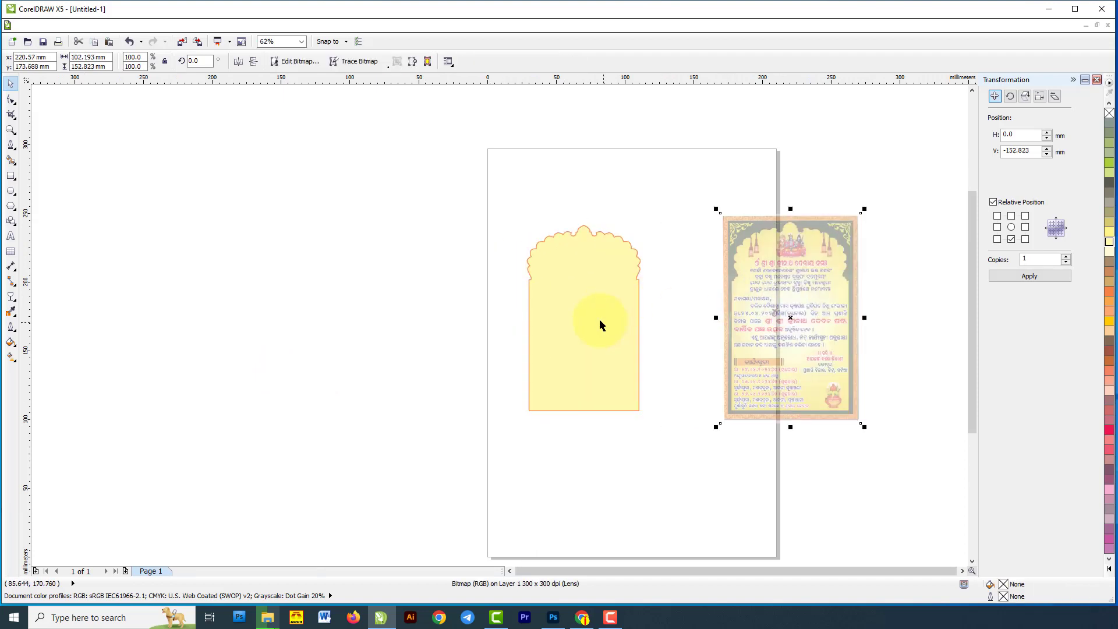
pyautogui.scroll(1, 818, 288)
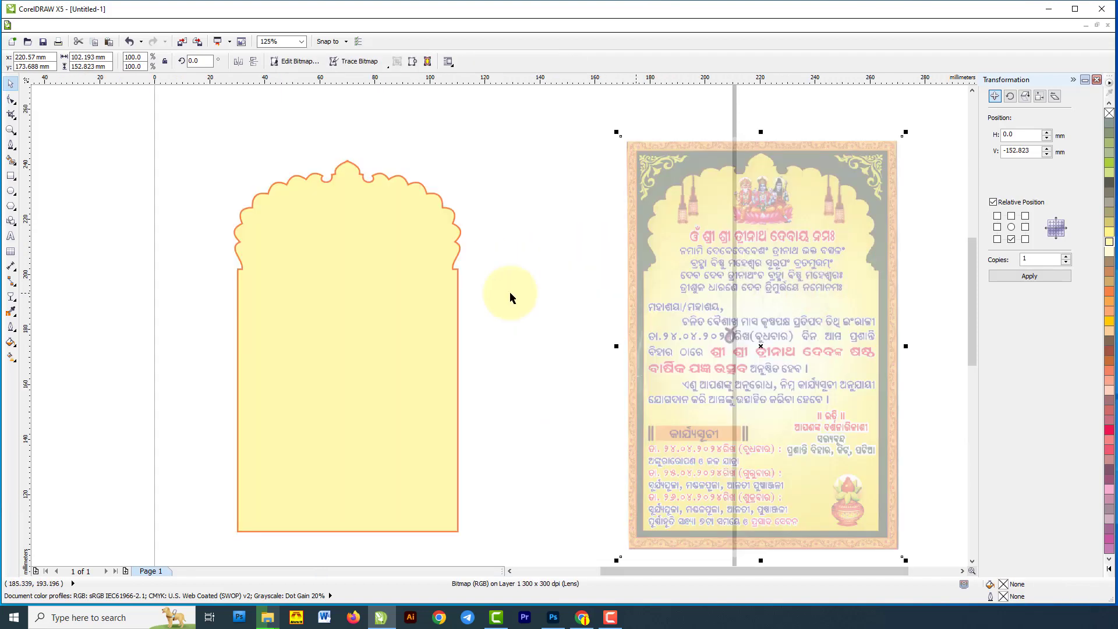
pyautogui.moveTo(322, 301); pyautogui.dragTo(388, 288)
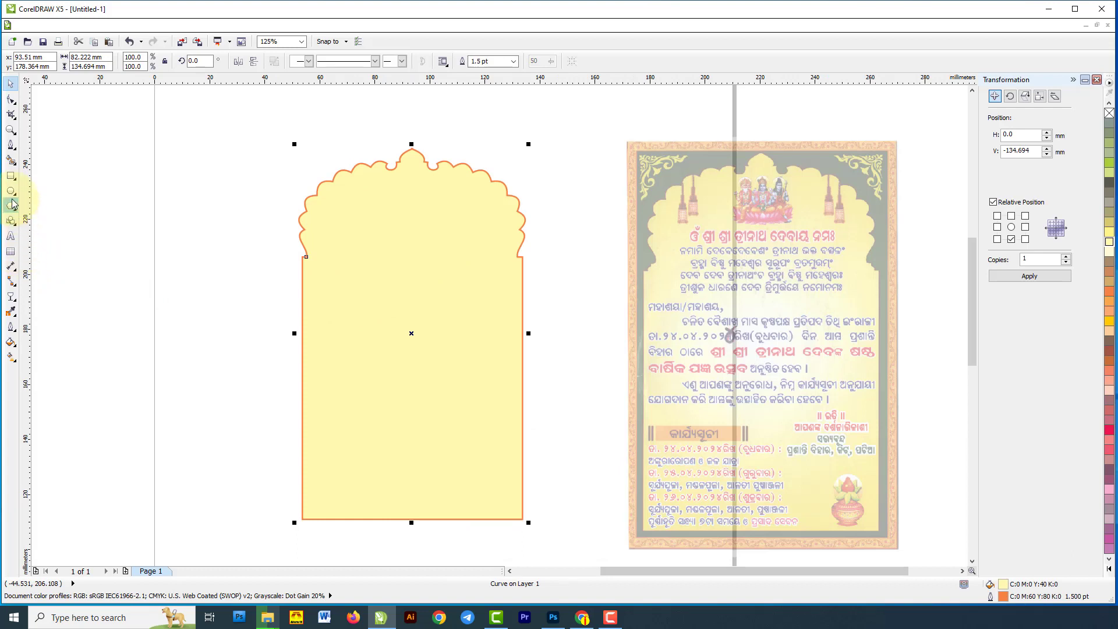
# - Draw a rectangle about 91 by 146 mm around the arch panel and align it to the arch's centre
pyautogui.click(11, 176)
pyautogui.moveTo(285, 132); pyautogui.dragTo(535, 531)
pyautogui.click(11, 85)
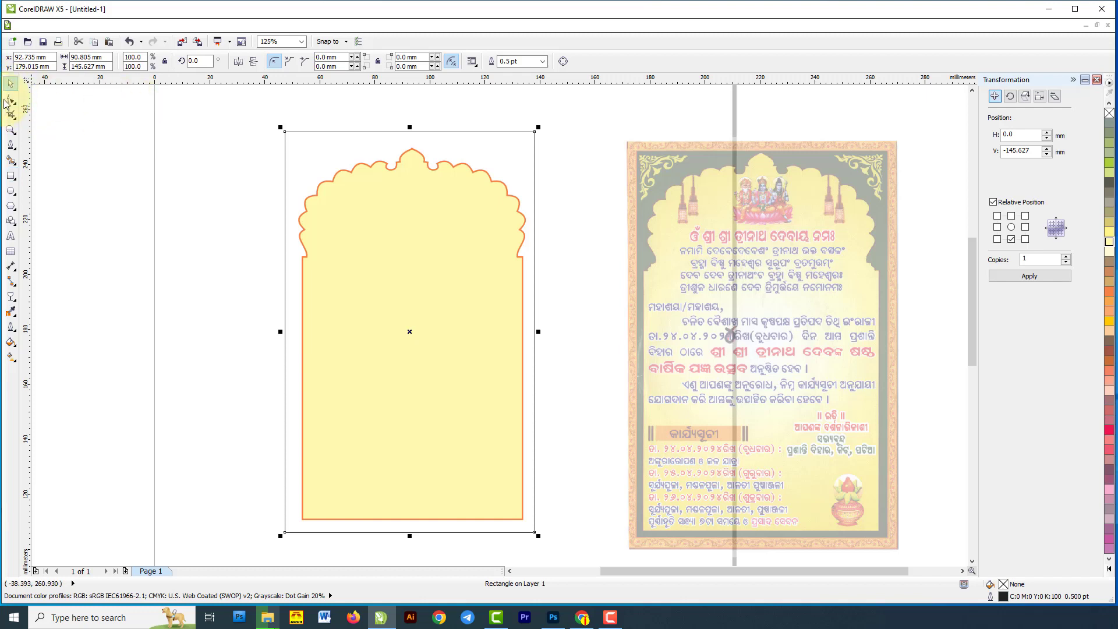
pyautogui.scroll(-2, 262, 133)
pyautogui.moveTo(233, 98); pyautogui.dragTo(441, 385)
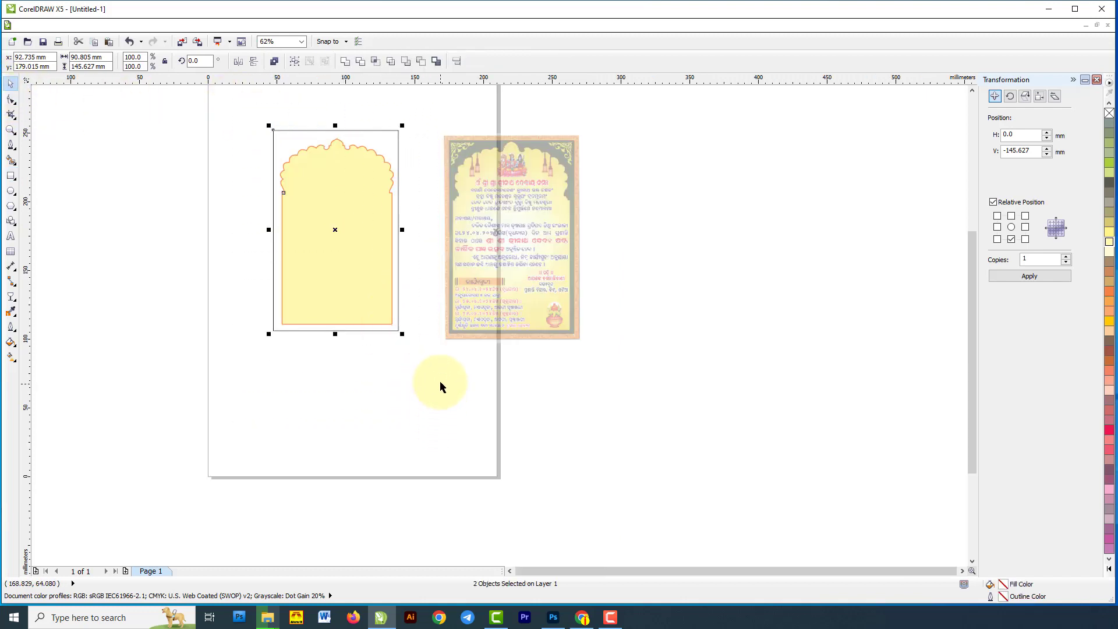
pyautogui.click(159, 194)
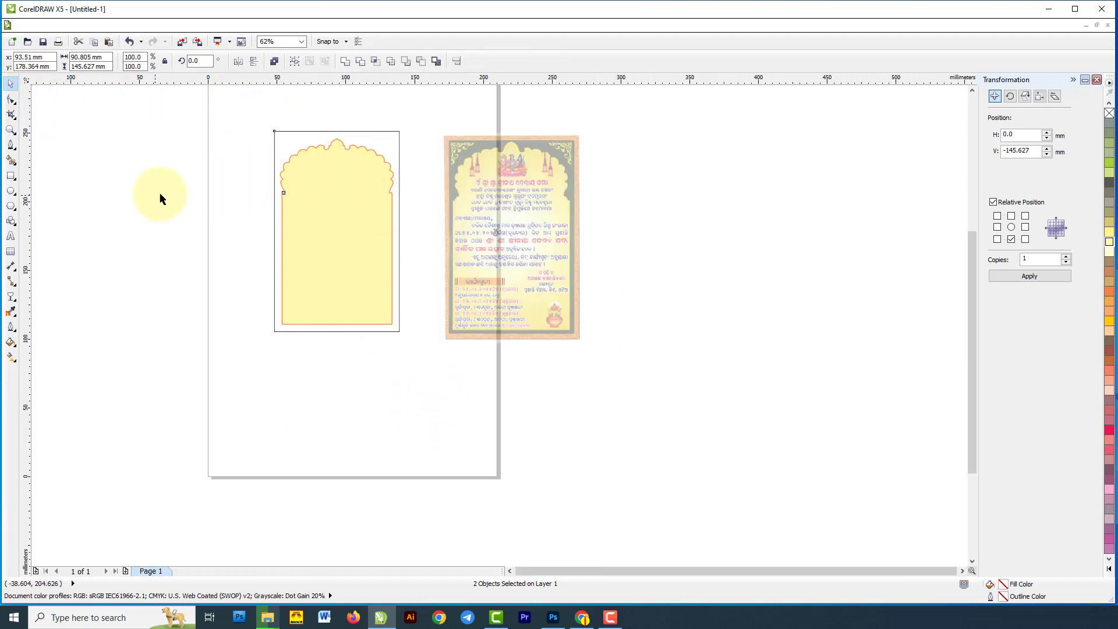
# - Fill the surrounding rectangle with green C100 M0 Y100 K0 and send it to the back behind the arch
pyautogui.scroll(2, 316, 142)
pyautogui.click(302, 124)
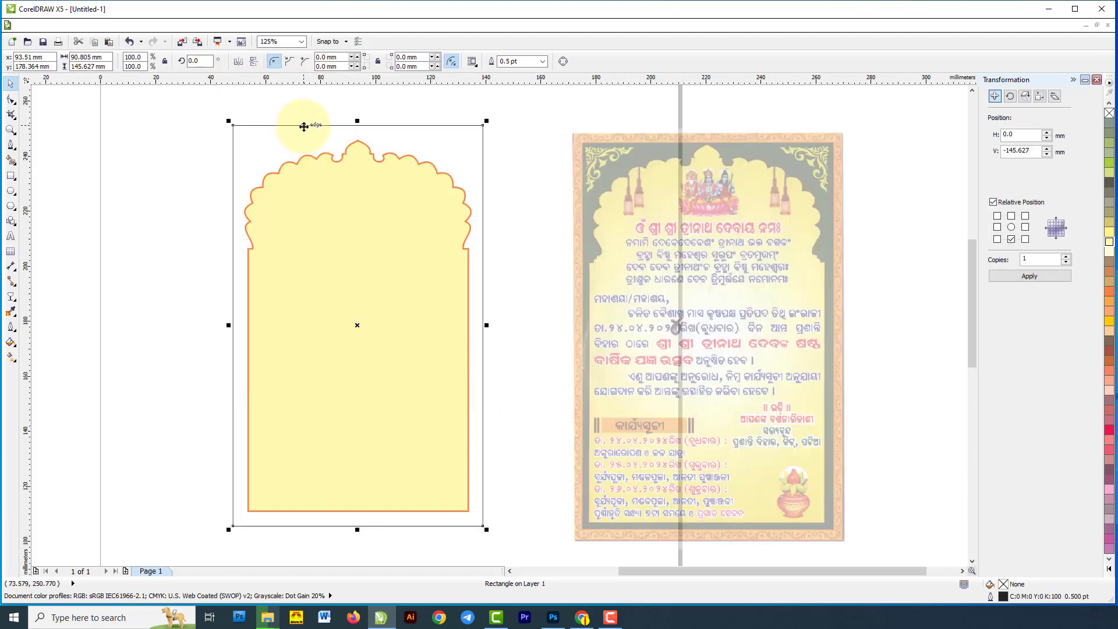
pyautogui.click(1109, 570)
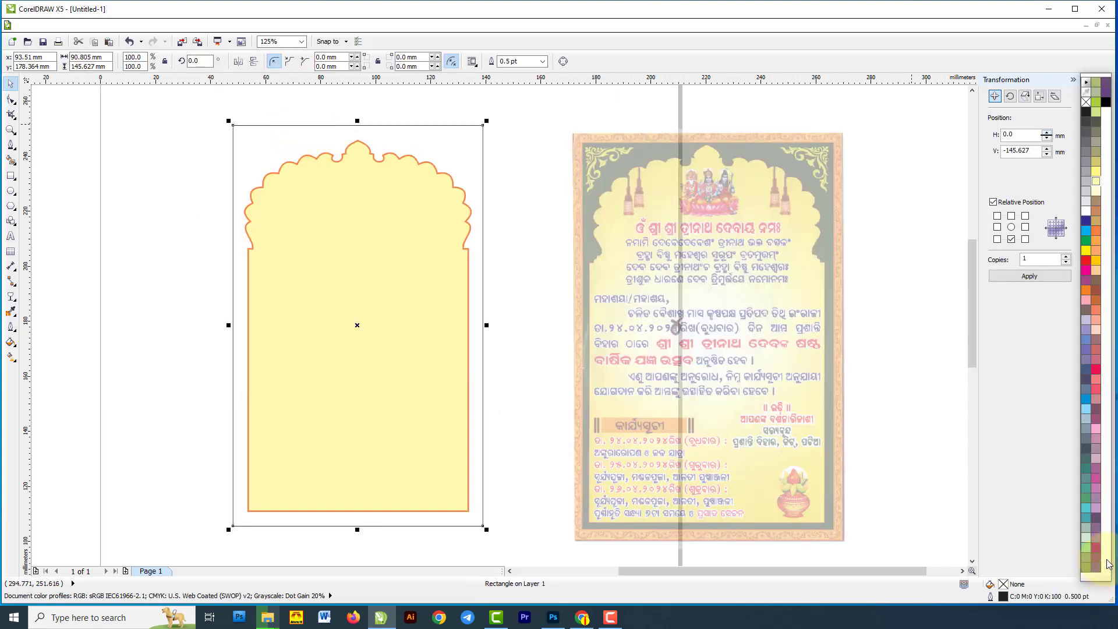
pyautogui.click(1084, 240)
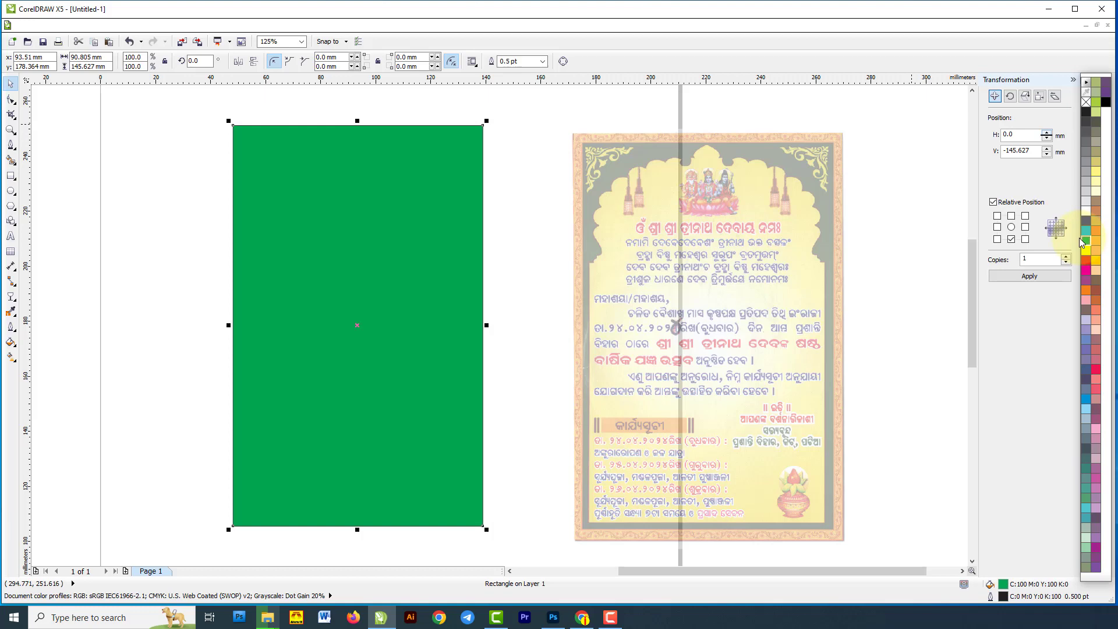
pyautogui.hotkey('shift', 'pagedown')
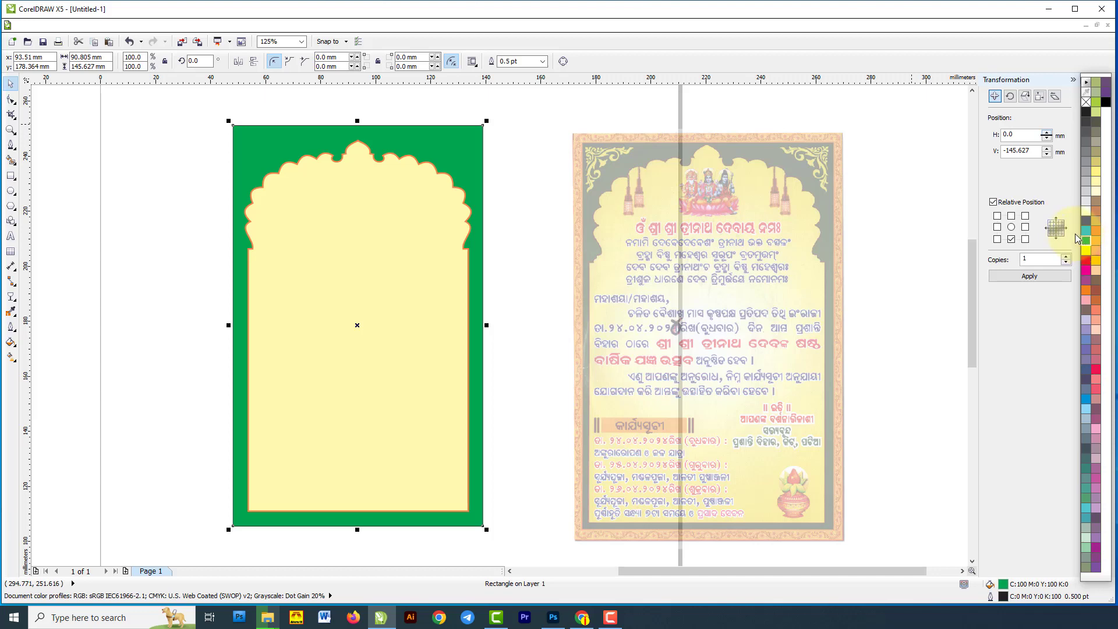
pyautogui.click(163, 180)
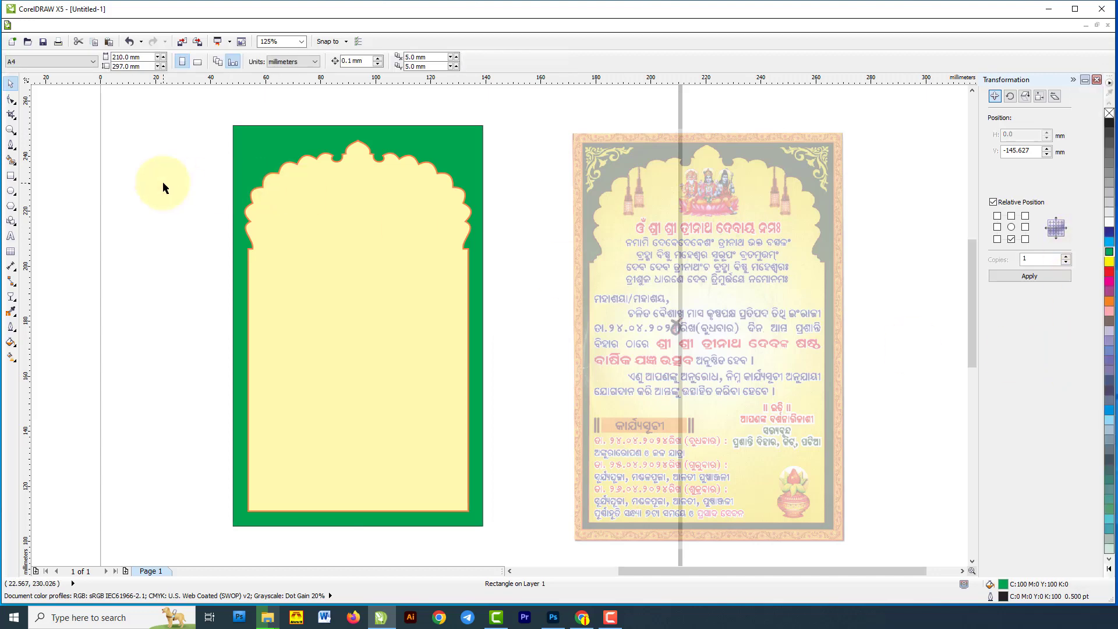
# - Remove the outline from the green background rectangle
pyautogui.click(478, 133)
pyautogui.scroll(6, 480, 134)
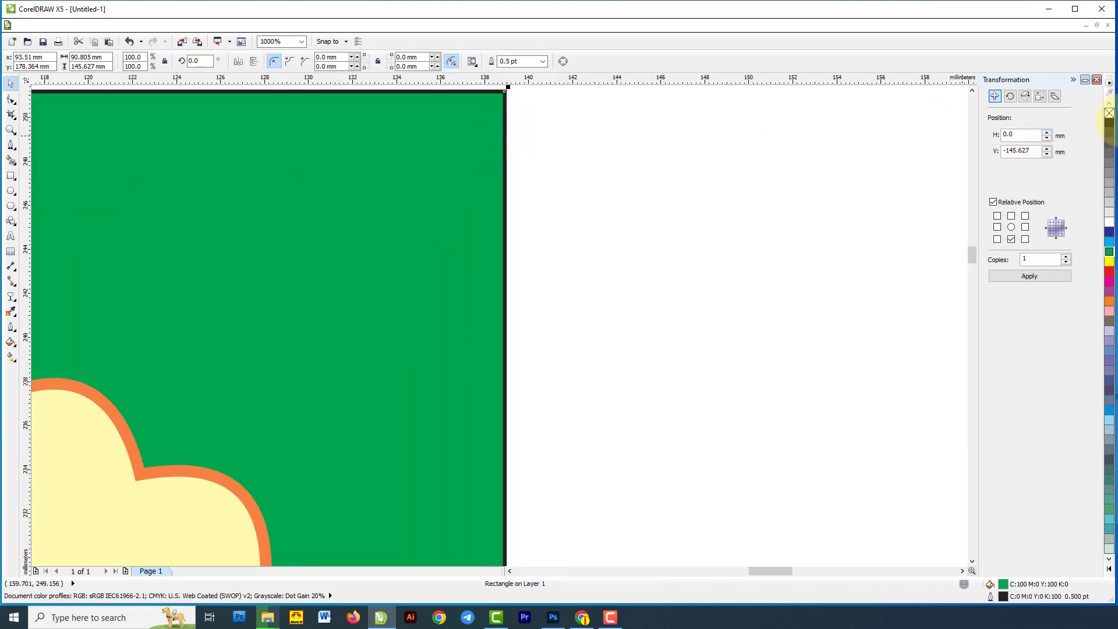
pyautogui.rightClick(1110, 113)
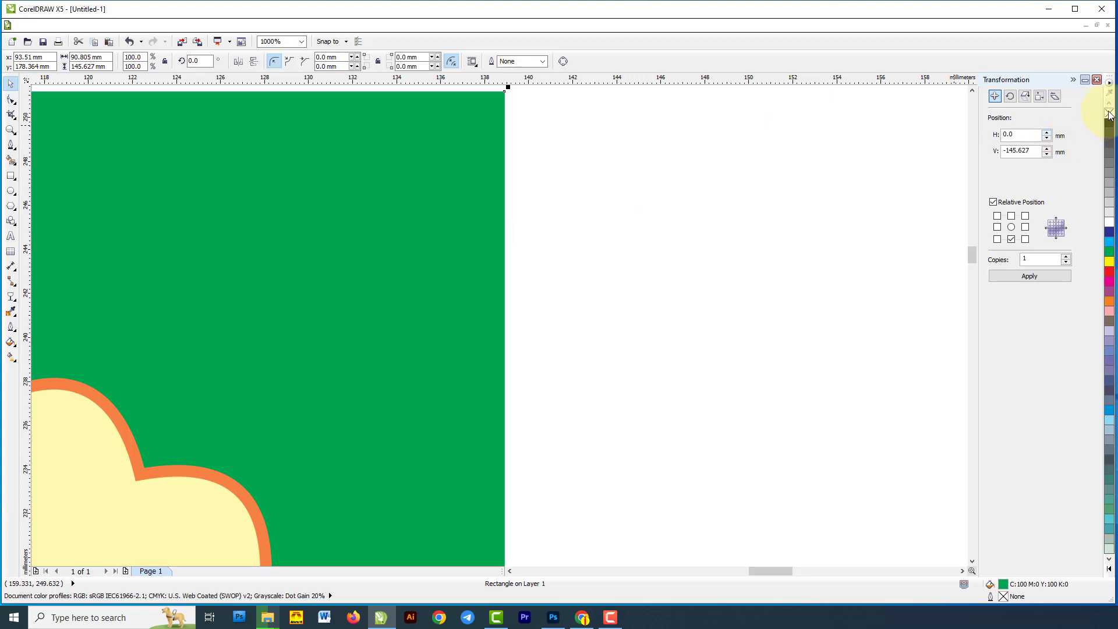
pyautogui.scroll(-6, 504, 192)
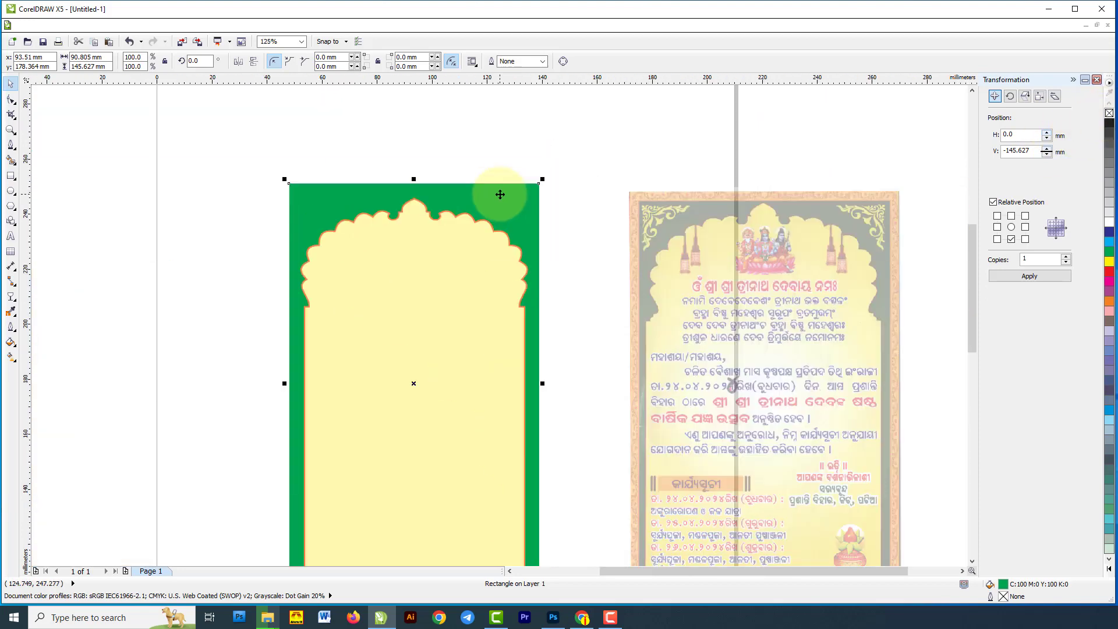
pyautogui.scroll(-2, 416, 294)
pyautogui.scroll(1, 356, 294)
pyautogui.scroll(-1, 387, 249)
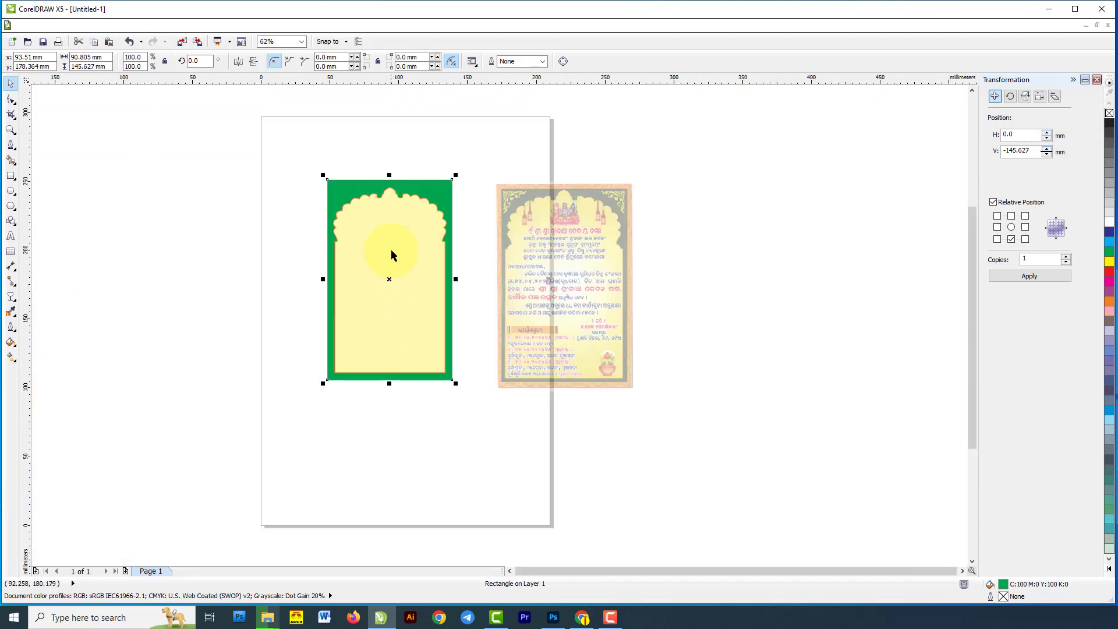
pyautogui.click(216, 249)
pyautogui.scroll(1, 405, 223)
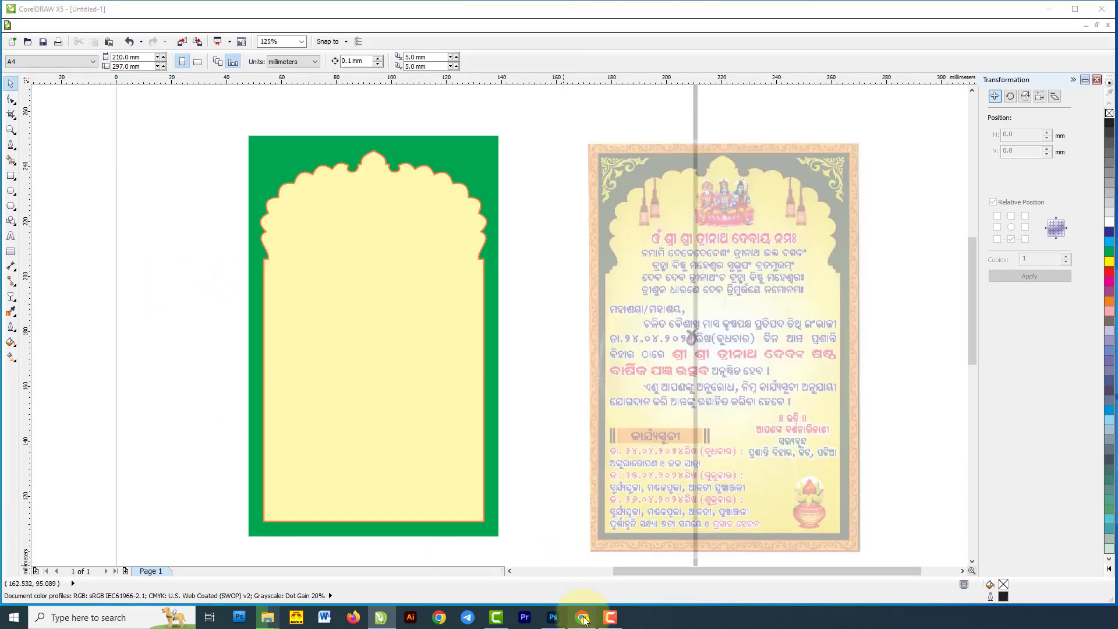
pyautogui.click(583, 616)
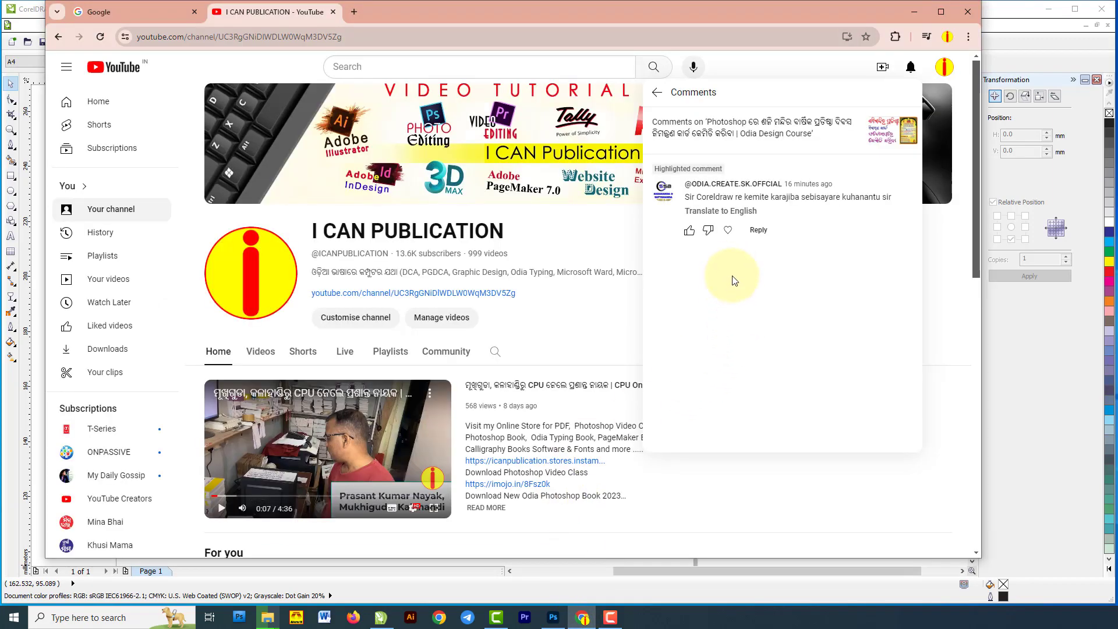
pyautogui.click(912, 12)
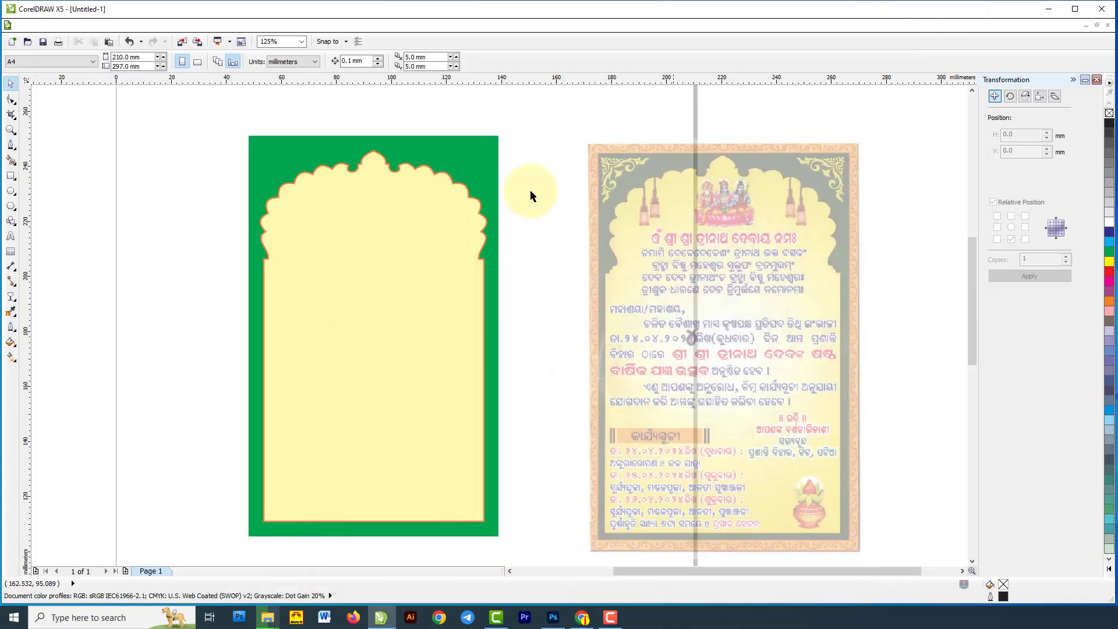